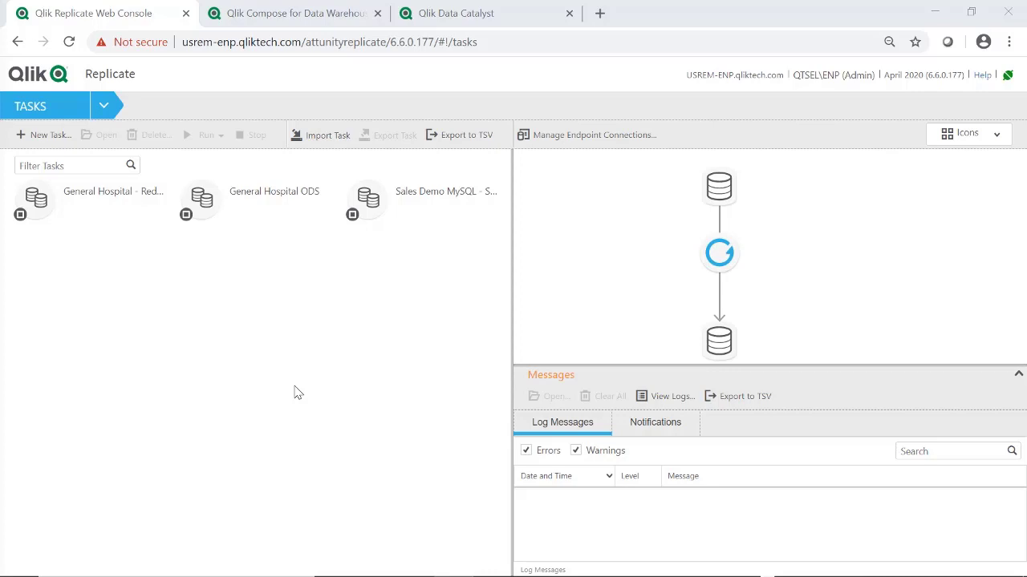
Review the source and target endpoint connections, then open the General Hospital - Redshift task.
{"action": "left_click", "coordinate": [579, 137]}
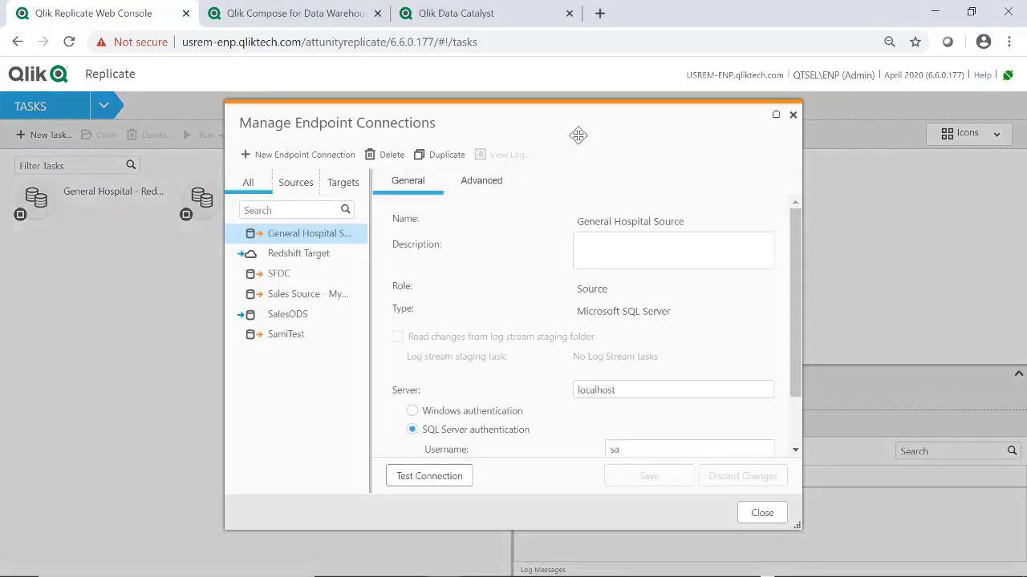
{"action": "left_click", "coordinate": [297, 184]}
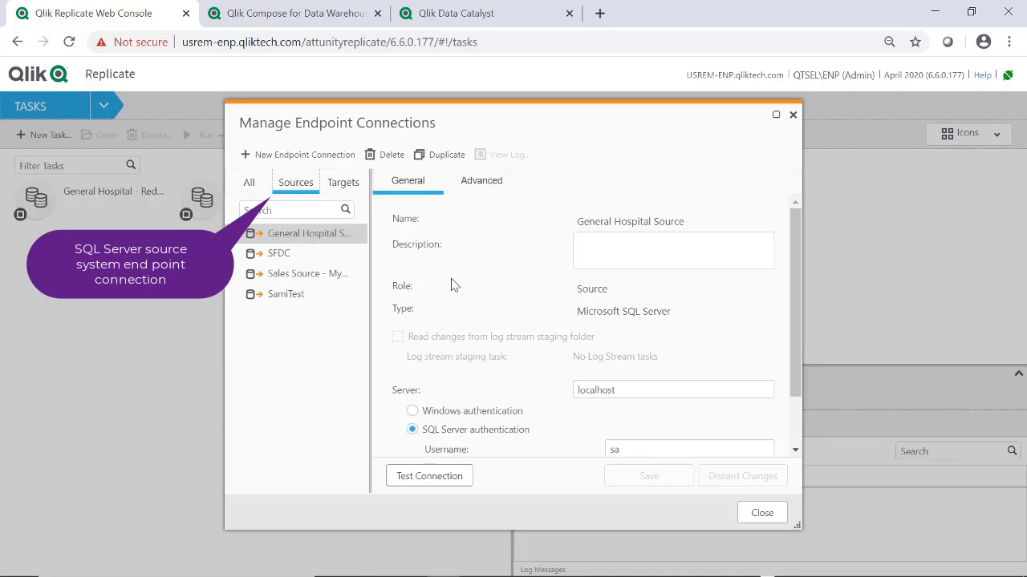
{"action": "scroll", "coordinate": [454, 287], "scroll_direction": "down", "scroll_amount": 2}
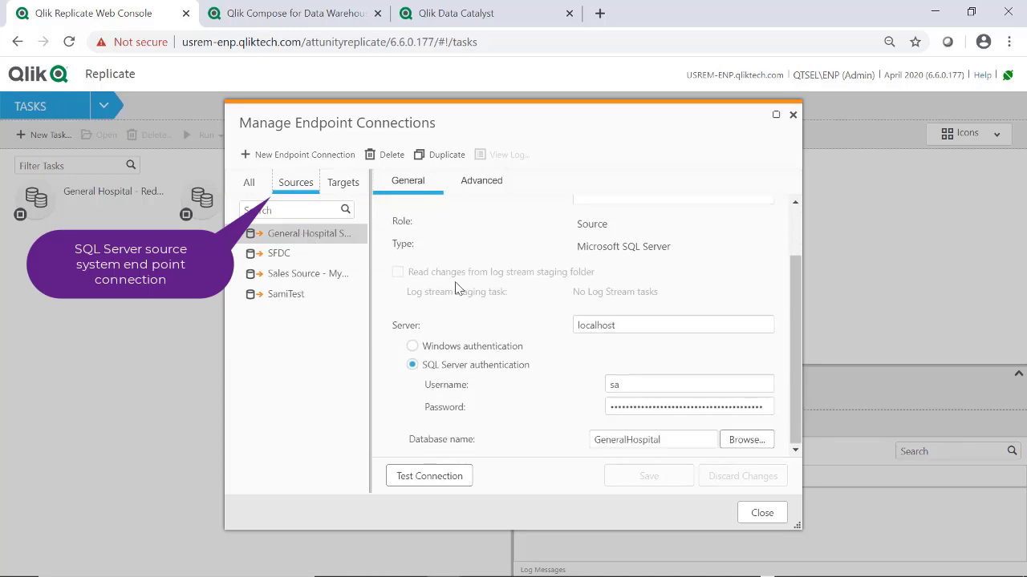
{"action": "left_click", "coordinate": [351, 184]}
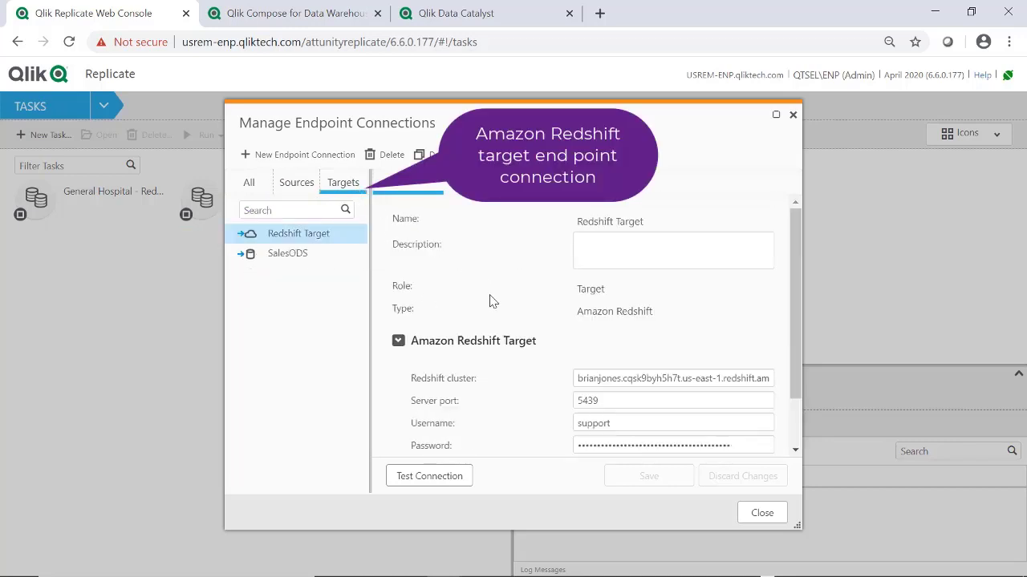
{"action": "scroll", "coordinate": [490, 300], "scroll_direction": "down", "scroll_amount": 1}
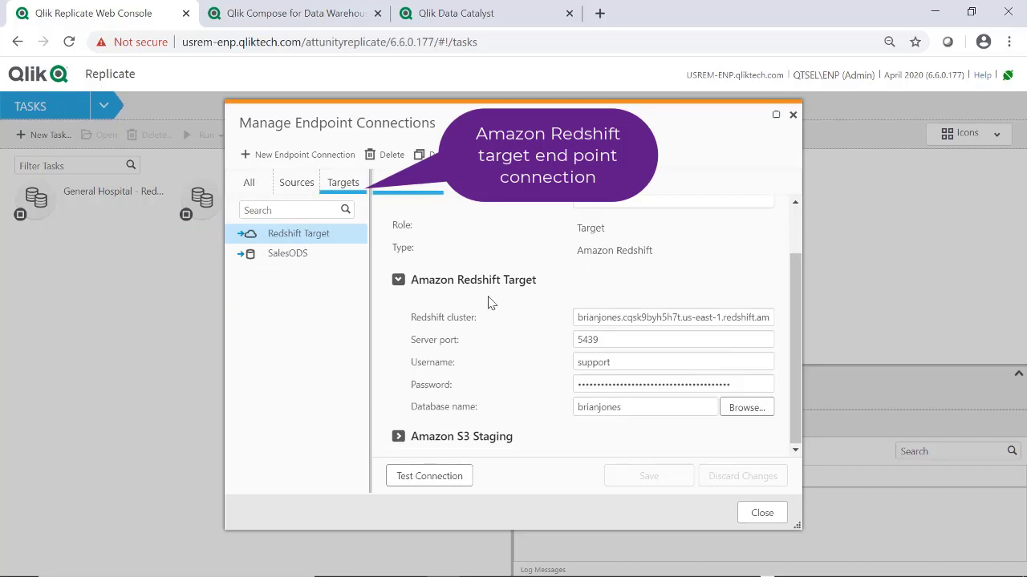
{"action": "left_click", "coordinate": [762, 512]}
{"action": "double_click", "coordinate": [36, 196]}
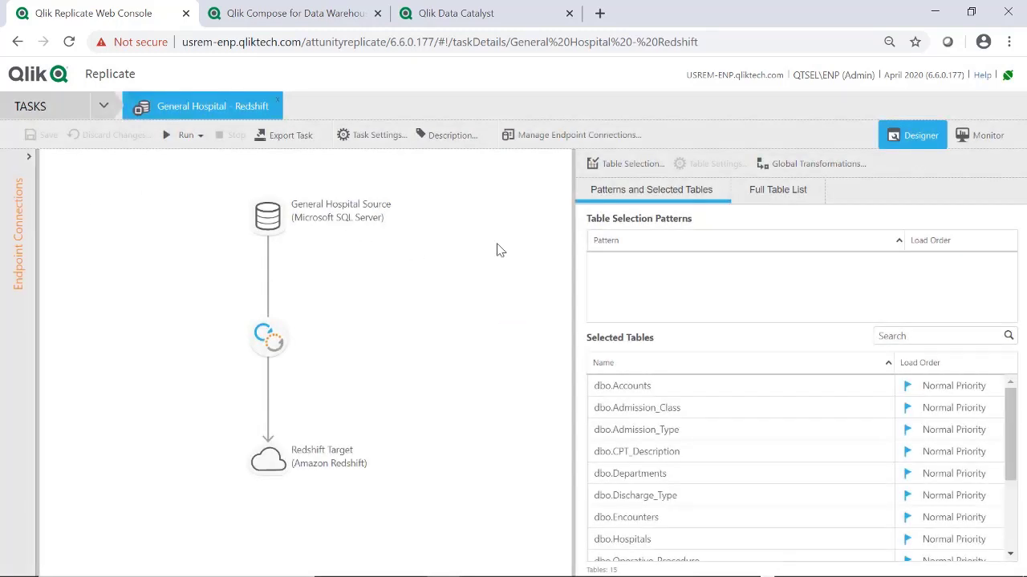
Select all tables from the dbo schema for the task's replication.
{"action": "left_click", "coordinate": [648, 165]}
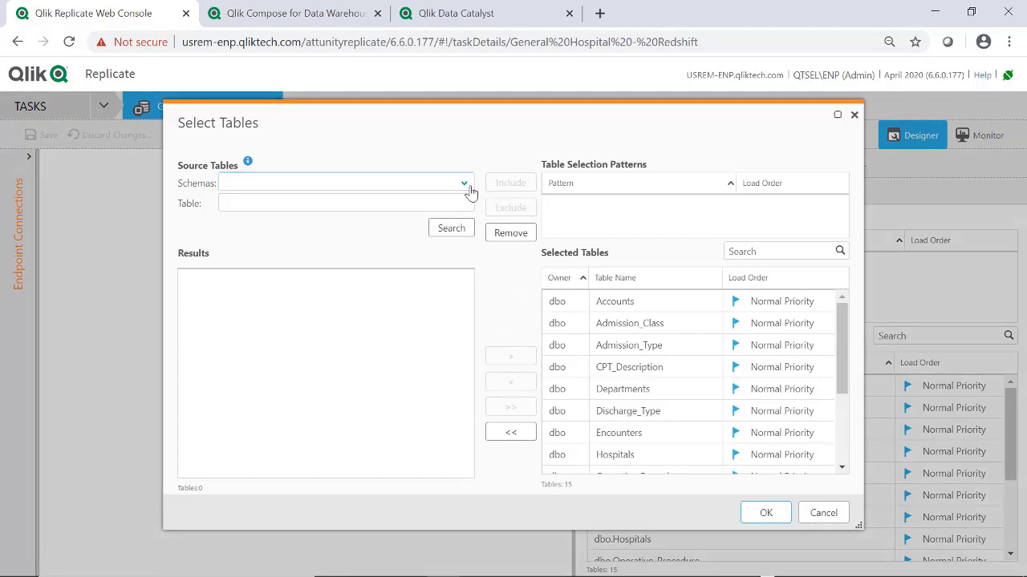
{"action": "left_click", "coordinate": [465, 184]}
{"action": "left_click", "coordinate": [423, 214]}
{"action": "left_click", "coordinate": [448, 228]}
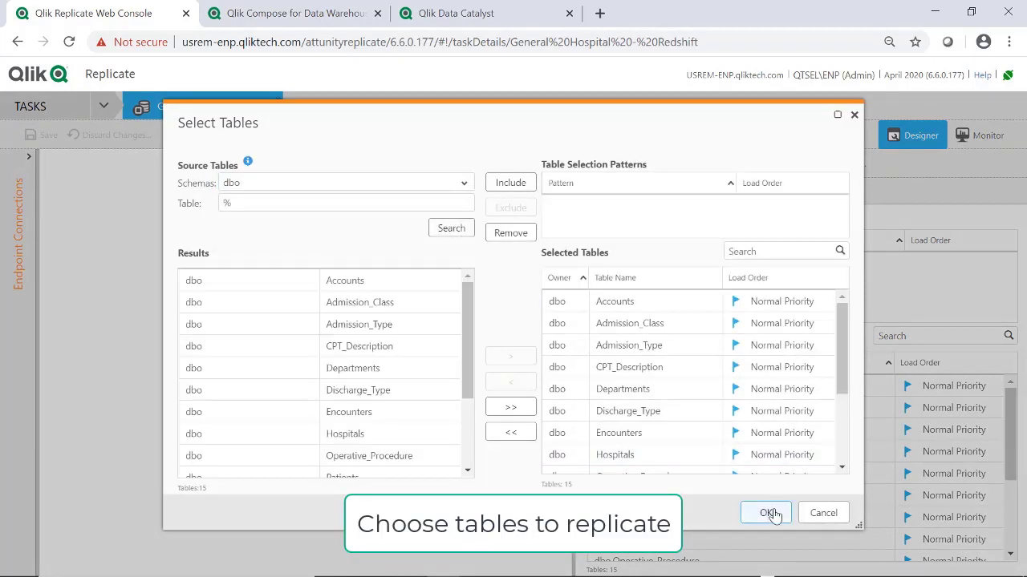
{"action": "left_click", "coordinate": [838, 519]}
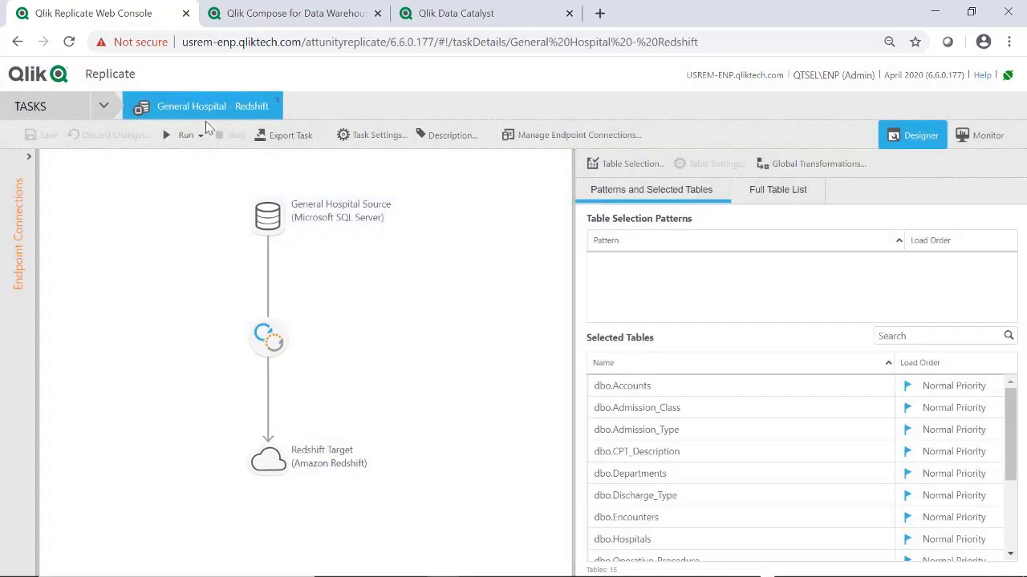
Run the task with a full Reload Target of the Redshift target.
{"action": "left_click", "coordinate": [200, 136]}
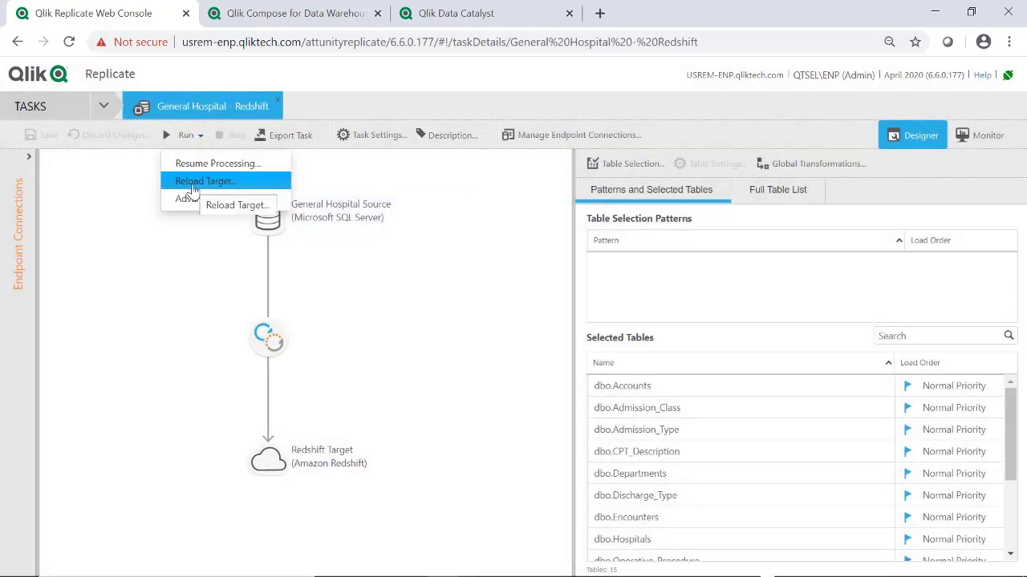
{"action": "left_click", "coordinate": [205, 180]}
{"action": "left_click", "coordinate": [611, 357]}
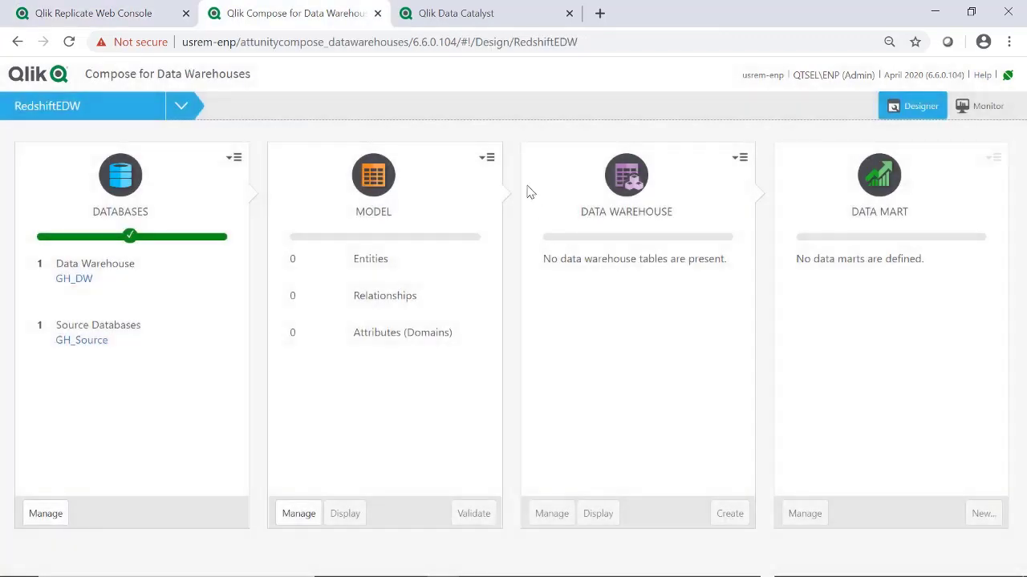
Start model discovery from GH_Source and select all 15 of its tables.
{"action": "left_click", "coordinate": [490, 160]}
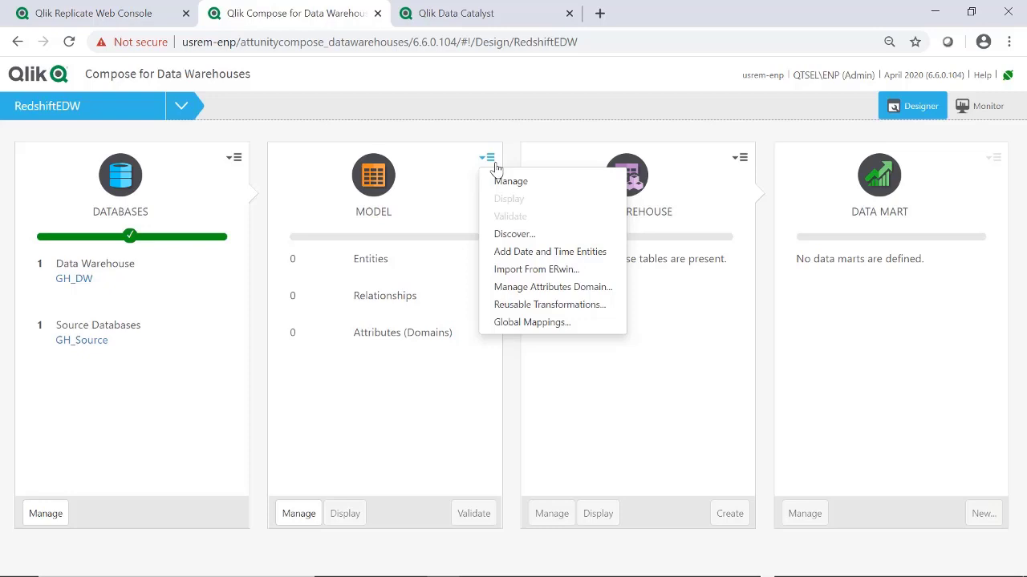
{"action": "left_click", "coordinate": [529, 236]}
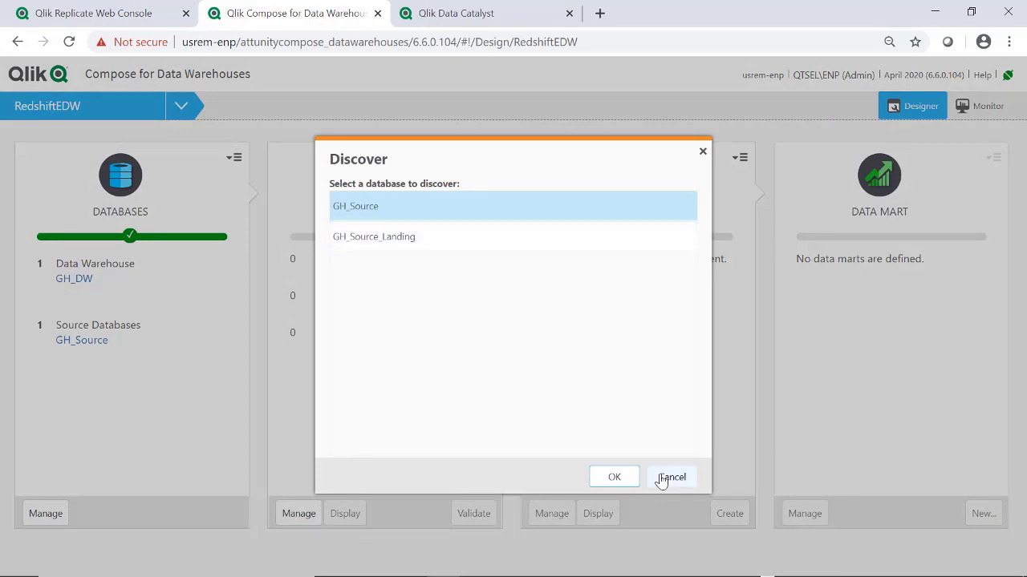
{"action": "left_click", "coordinate": [617, 479]}
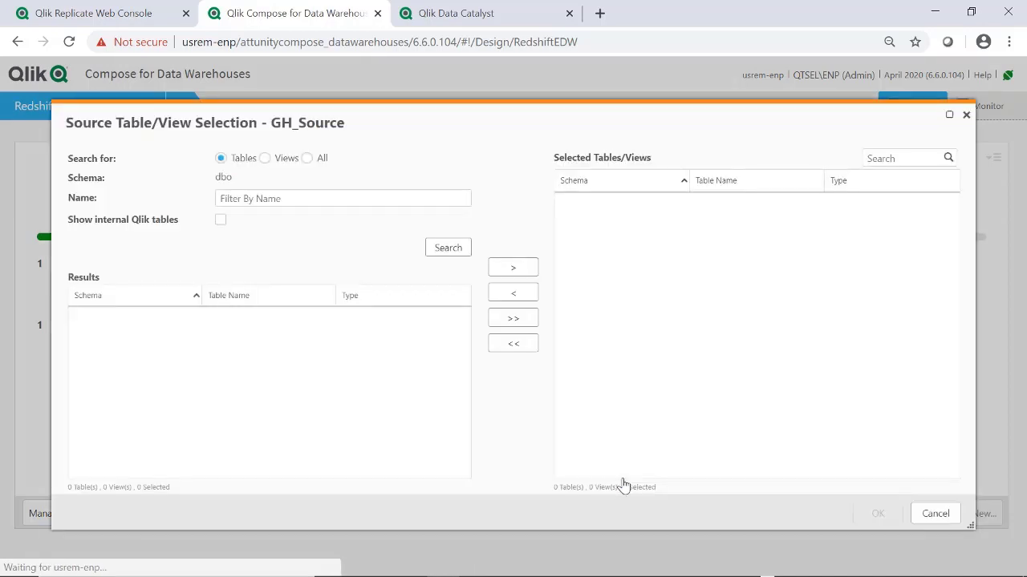
{"action": "left_click", "coordinate": [437, 250]}
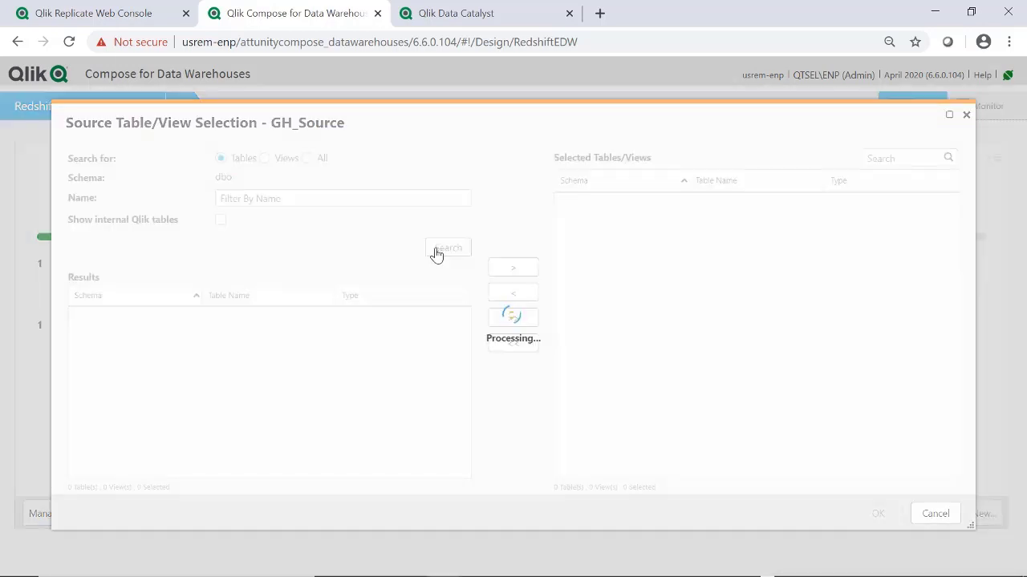
{"action": "left_click", "coordinate": [523, 323]}
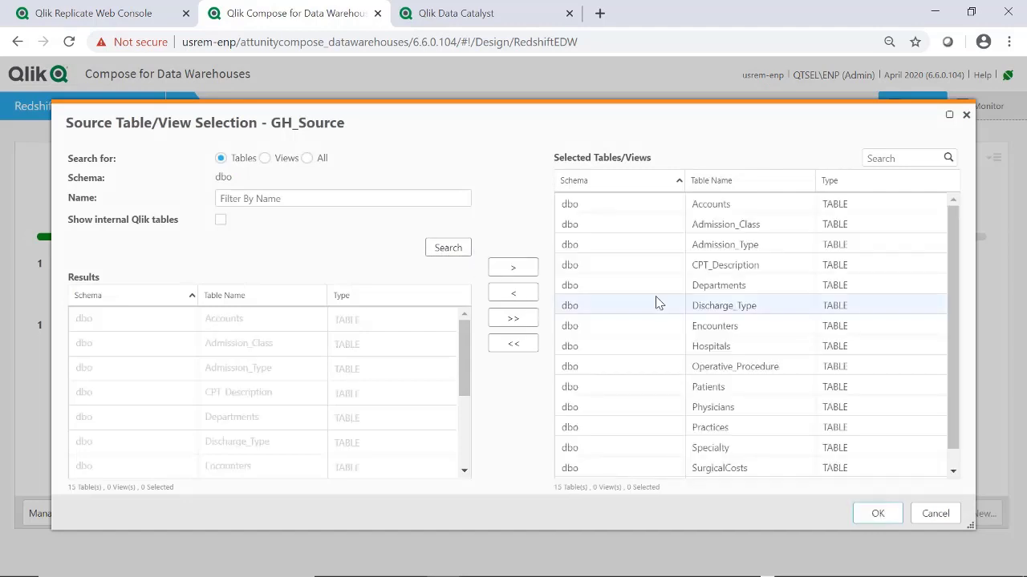
Exclude Encounters, Hospitals and Departments, then generate the model from the remaining 12 tables.
{"action": "left_click", "coordinate": [655, 326]}
{"action": "left_click", "coordinate": [524, 297]}
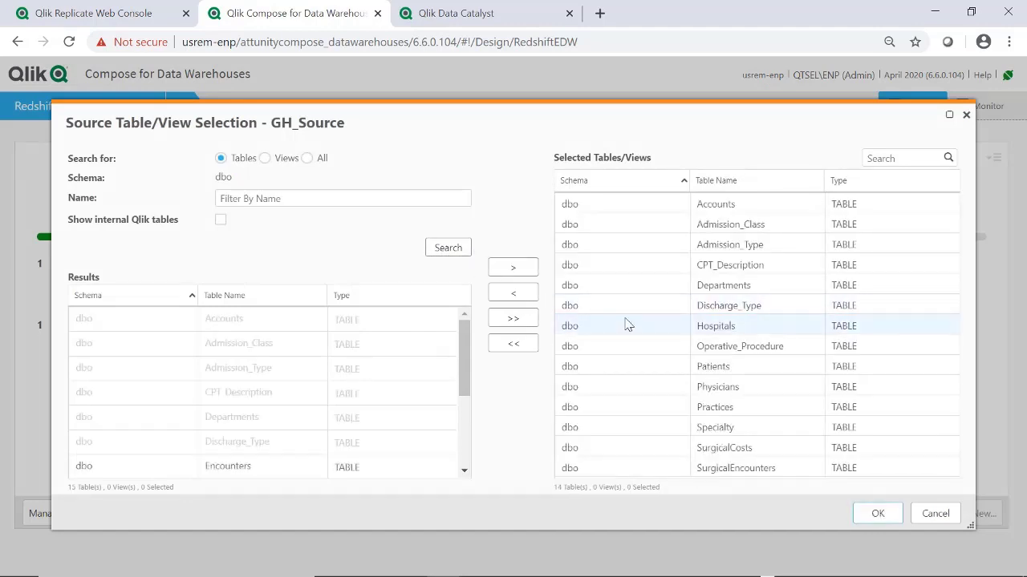
{"action": "left_click", "coordinate": [626, 326]}
{"action": "left_click", "coordinate": [530, 299]}
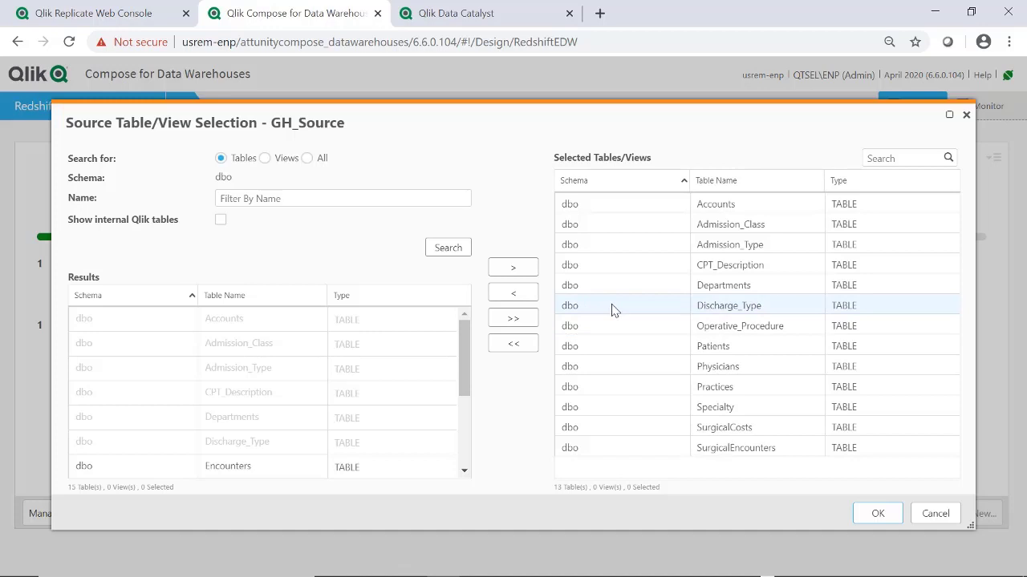
{"action": "left_click", "coordinate": [614, 288]}
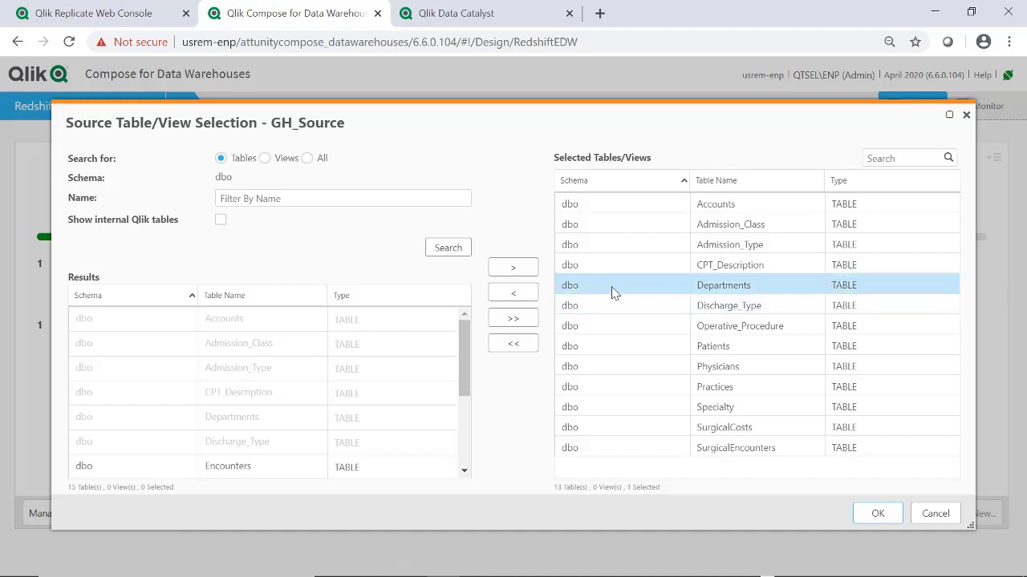
{"action": "left_click", "coordinate": [534, 293]}
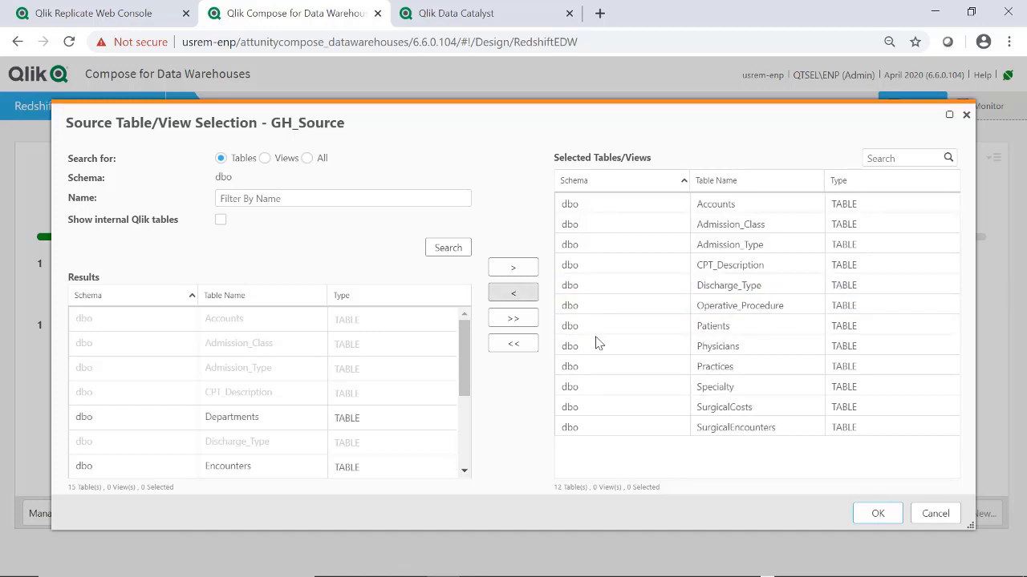
{"action": "left_click", "coordinate": [877, 513]}
{"action": "left_click", "coordinate": [695, 462]}
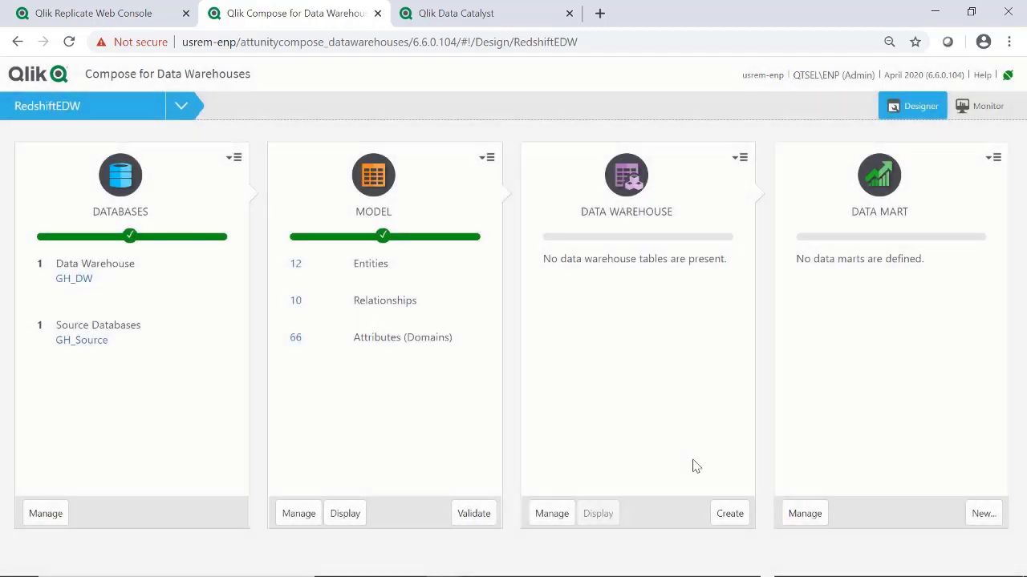
Add the Date and Time entities to the model.
{"action": "left_click", "coordinate": [486, 158]}
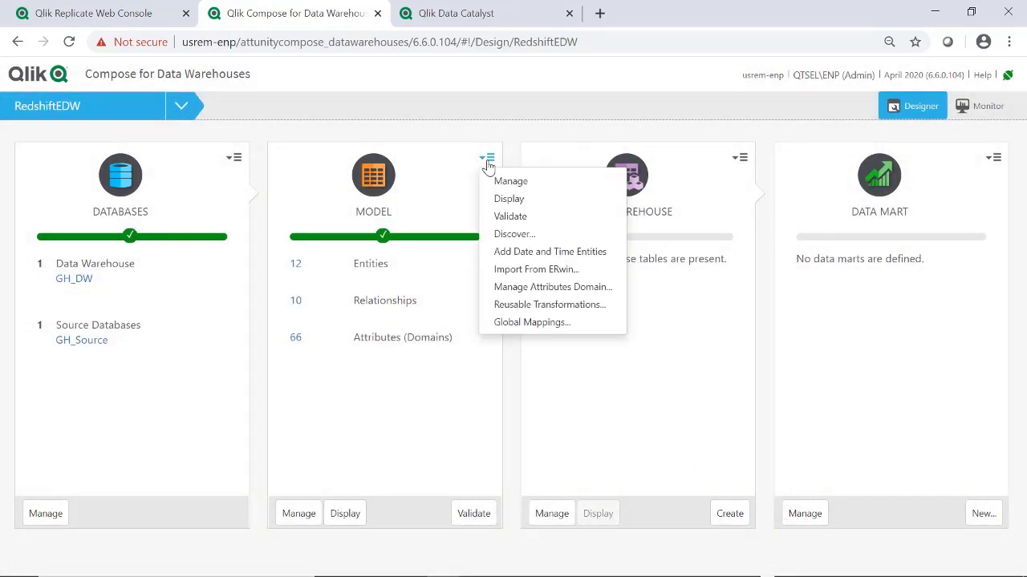
{"action": "left_click", "coordinate": [523, 251]}
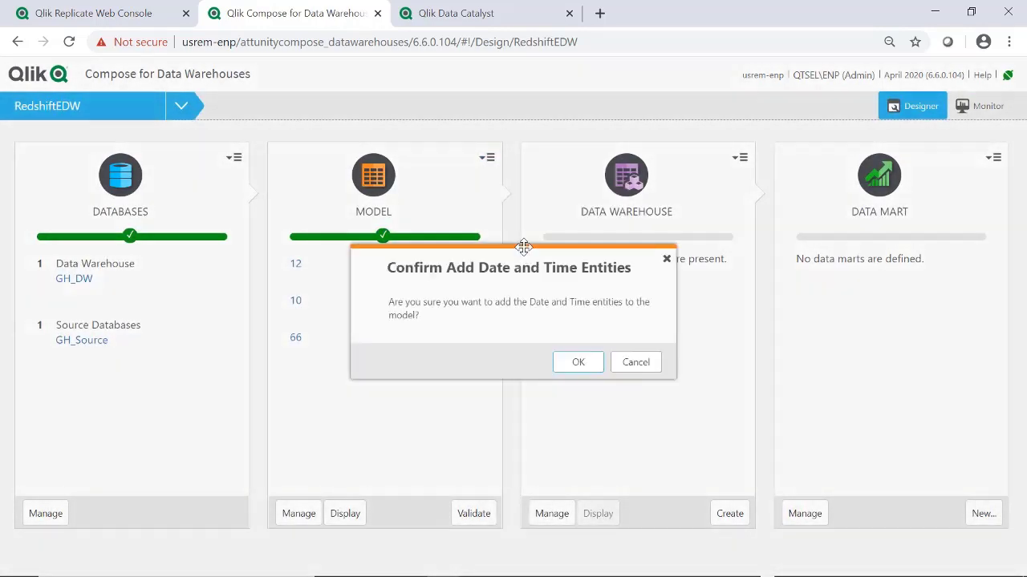
{"action": "left_click", "coordinate": [579, 362]}
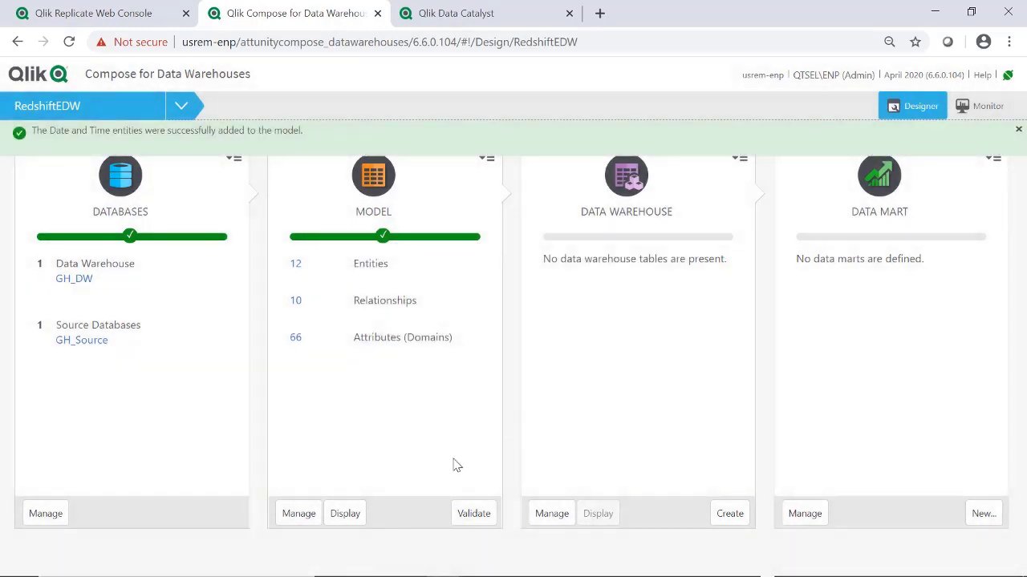
Display the model diagram with keys shown and inspect the Physicians entity's attributes.
{"action": "left_click", "coordinate": [355, 519]}
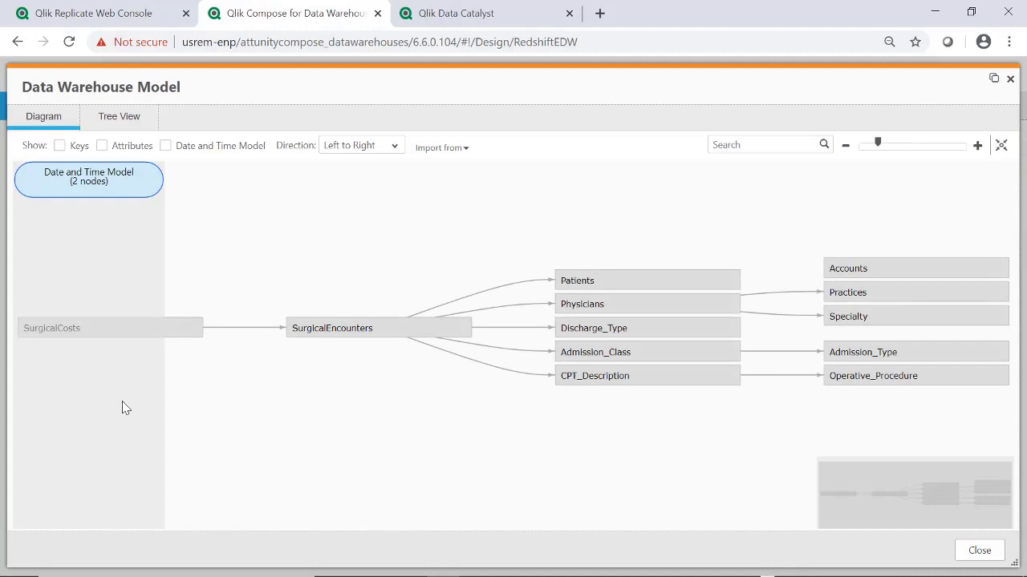
{"action": "left_click", "coordinate": [60, 144]}
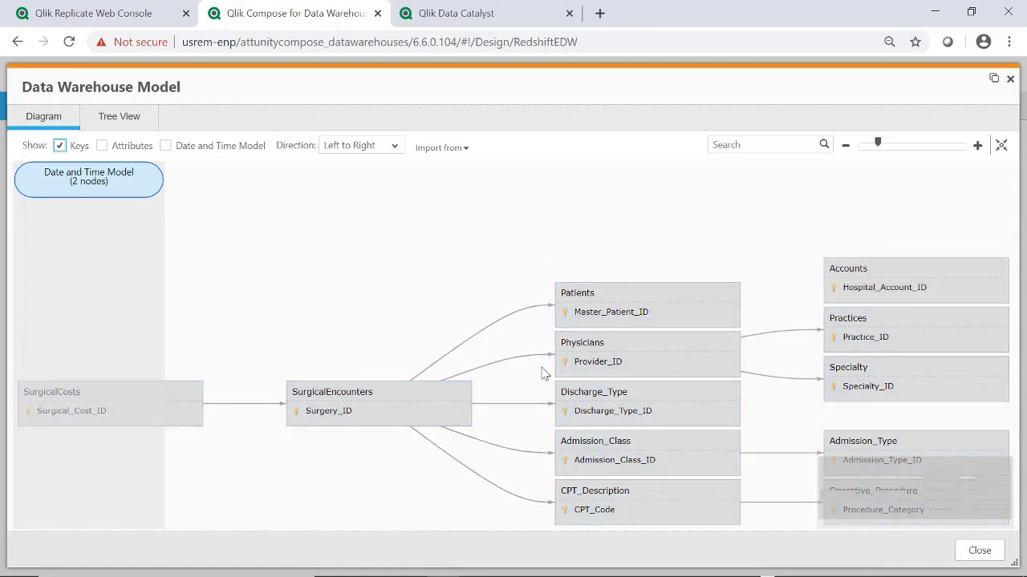
{"action": "double_click", "coordinate": [595, 356]}
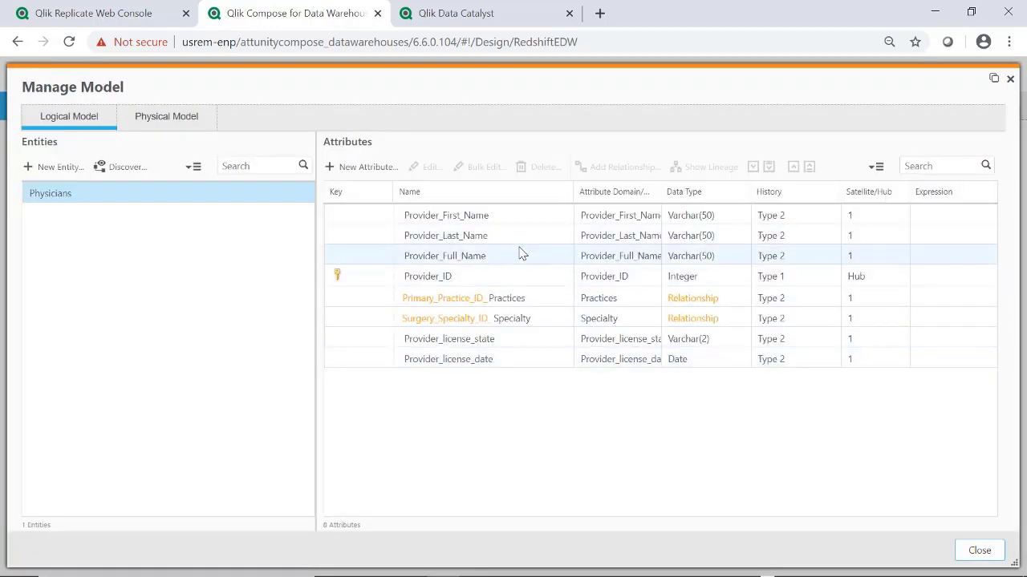
{"action": "left_click", "coordinate": [978, 551]}
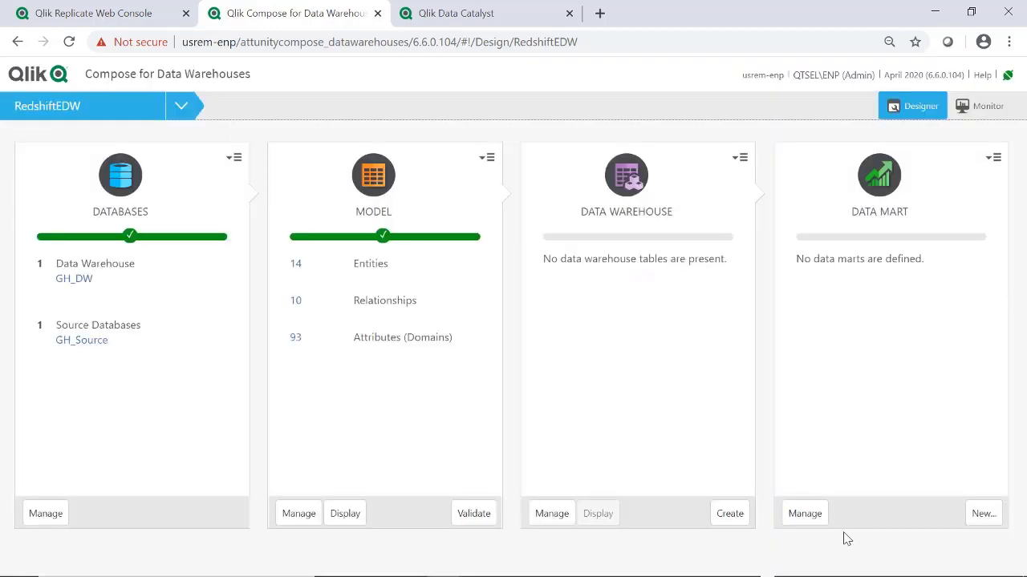
Create the 24 data warehouse tables and open the GH_Source ETL set's mappings.
{"action": "left_click", "coordinate": [726, 518]}
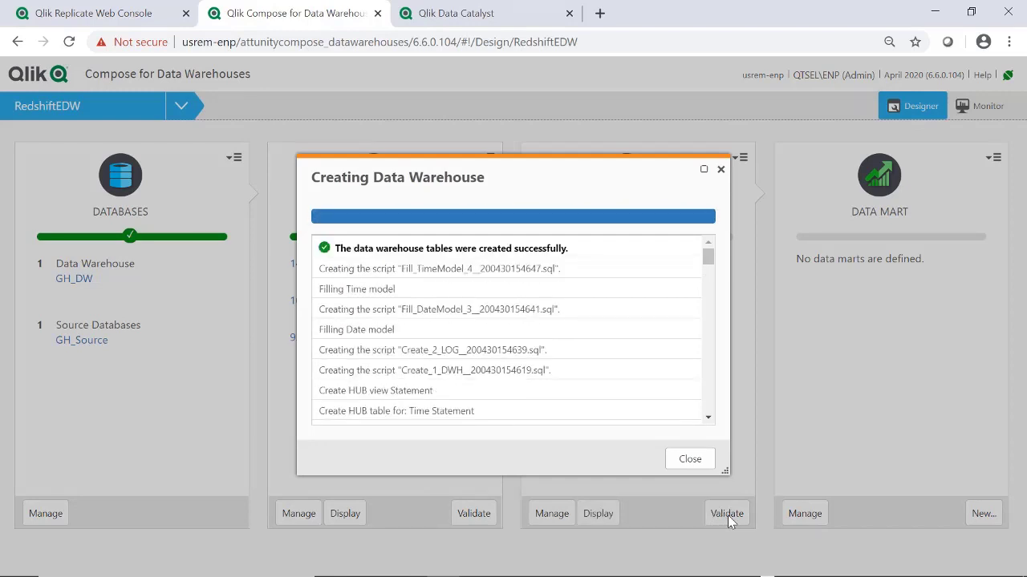
{"action": "left_click", "coordinate": [694, 467]}
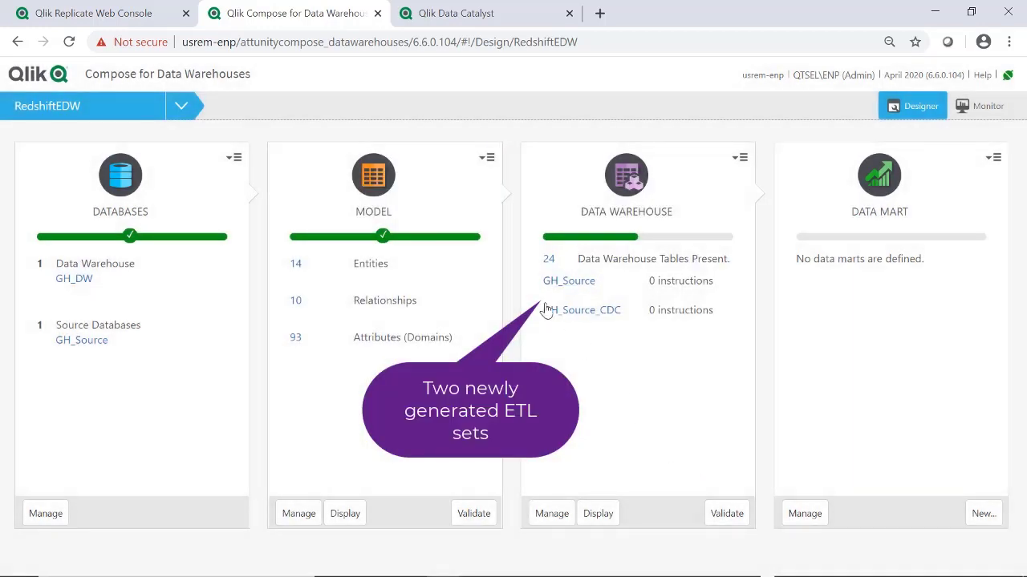
{"action": "left_click", "coordinate": [551, 283]}
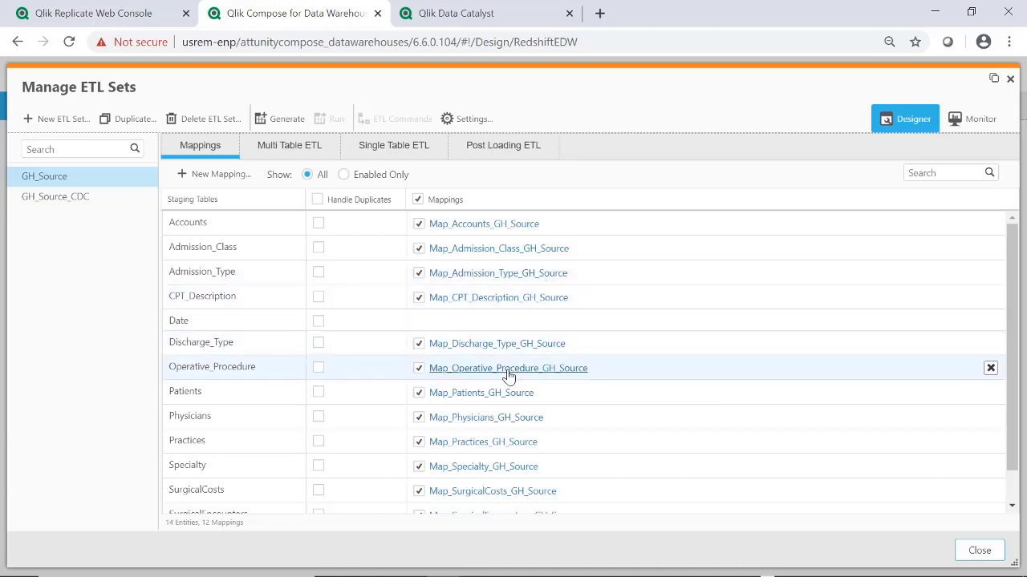
Open the Map_SurgicalEncounters_GH_Source mapping in the Edit Mapping editor.
{"action": "scroll", "coordinate": [507, 369], "scroll_direction": "down", "scroll_amount": 1}
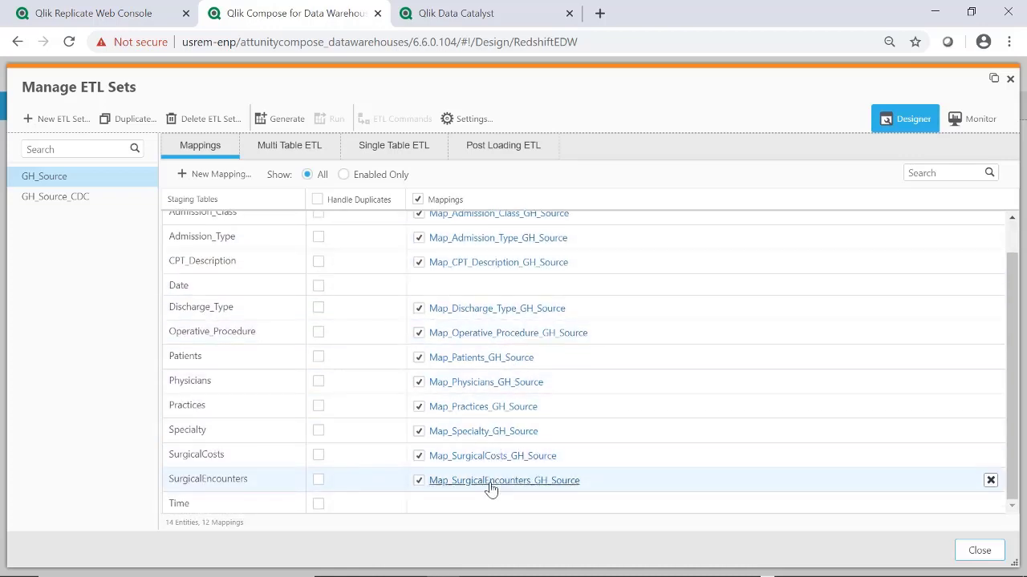
{"action": "left_click", "coordinate": [495, 485]}
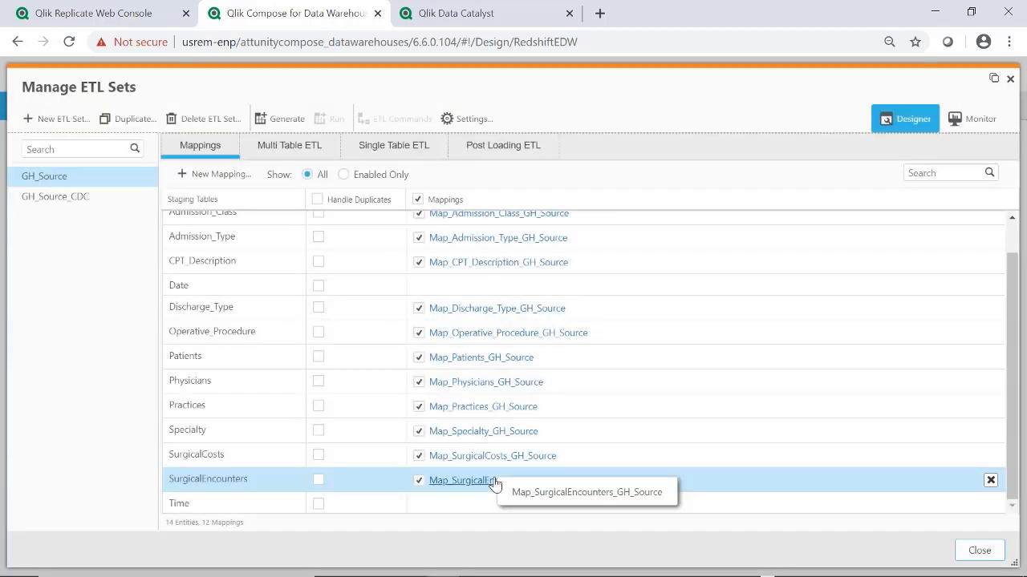
{"action": "left_click", "coordinate": [494, 481]}
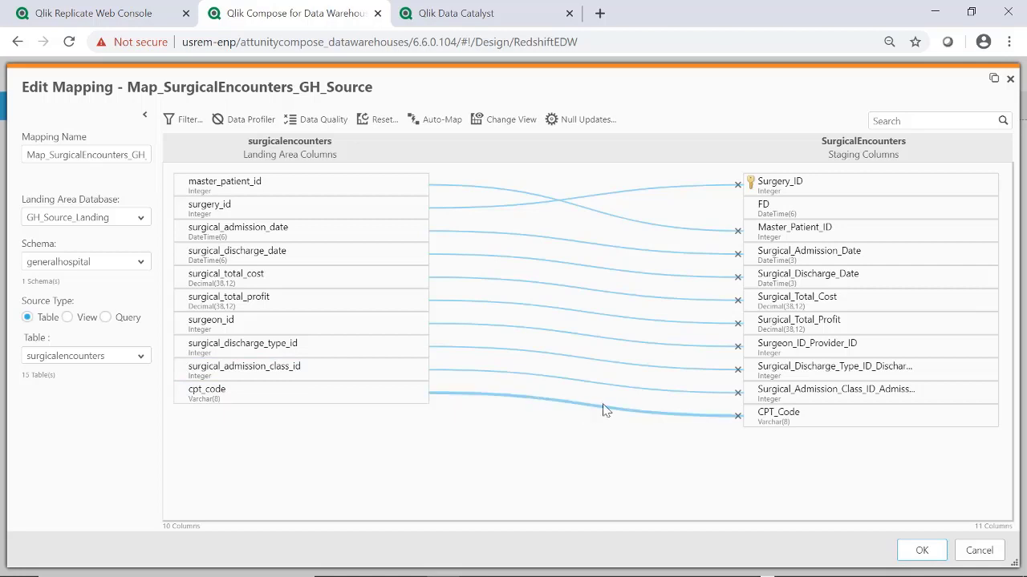
Accept the SurgicalEncounters mapping and generate ETL instructions for the GH_Source set.
{"action": "mouse_move", "coordinate": [935, 423]}
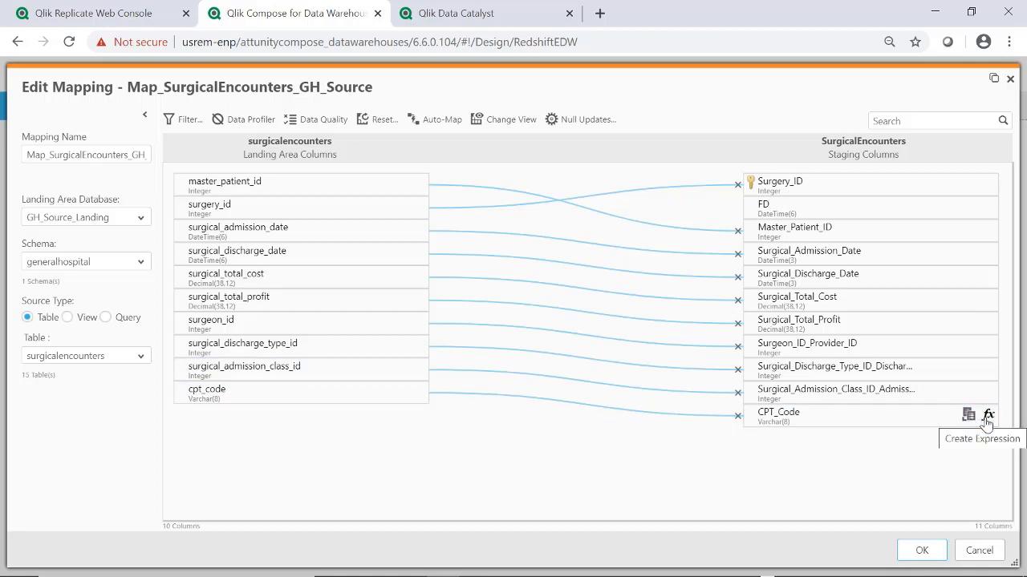
{"action": "left_click", "coordinate": [923, 551]}
{"action": "left_click", "coordinate": [277, 120]}
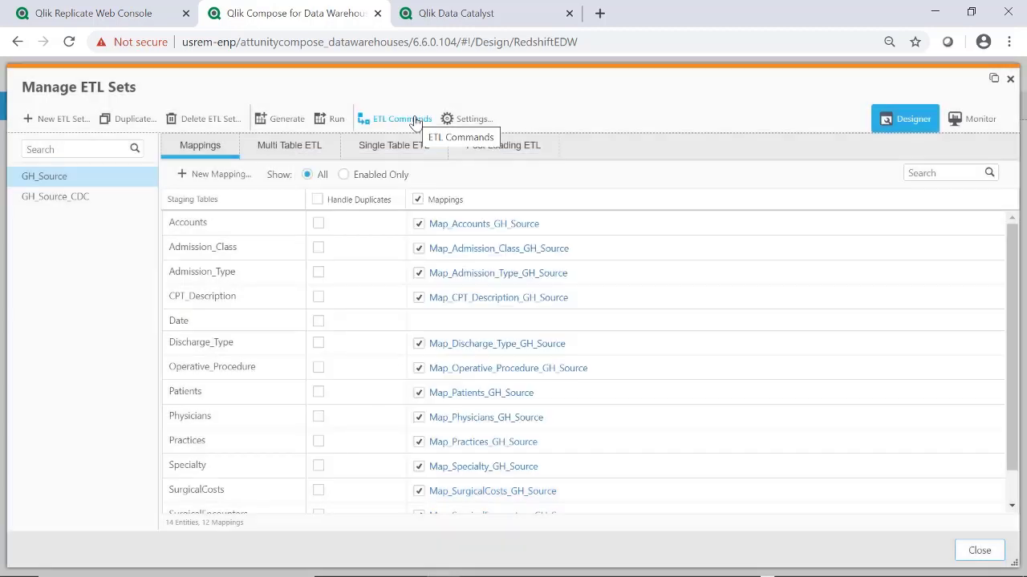
Review the generated ETL commands sorted by Process Step.
{"action": "left_click", "coordinate": [415, 121]}
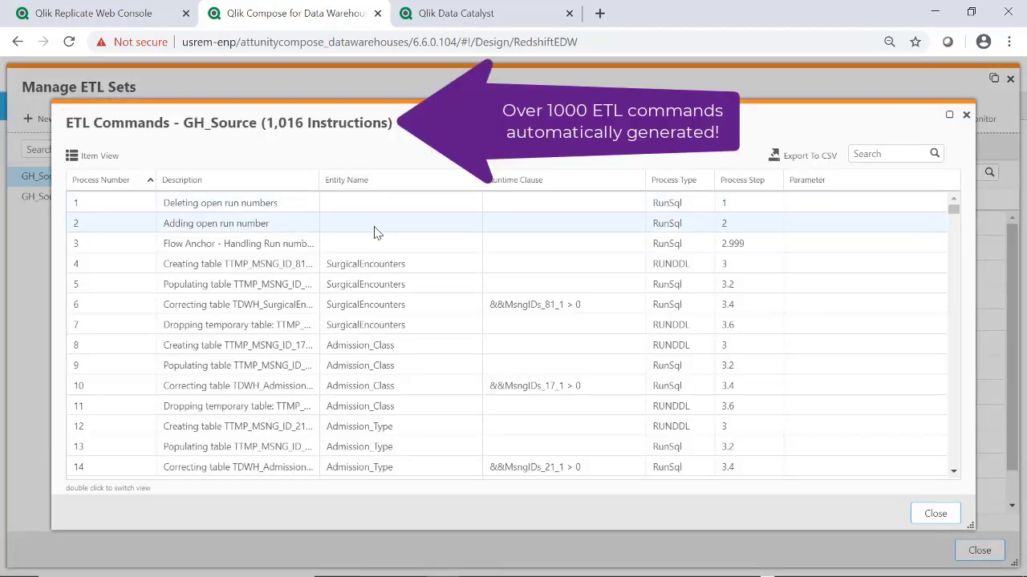
{"action": "scroll", "coordinate": [282, 320], "scroll_direction": "down", "scroll_amount": 1}
{"action": "scroll", "coordinate": [283, 321], "scroll_direction": "down", "scroll_amount": 2}
{"action": "left_click", "coordinate": [740, 180]}
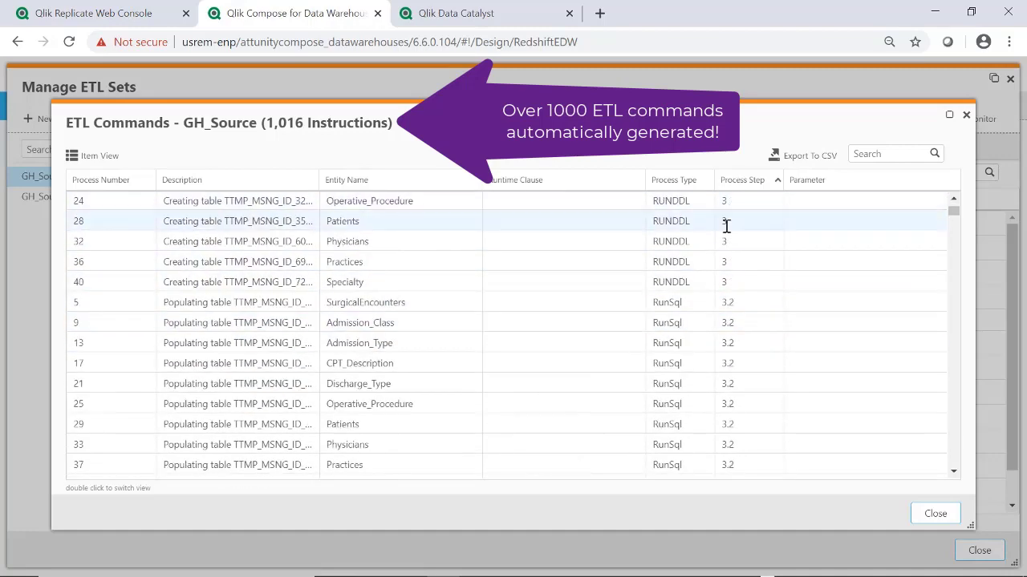
{"action": "scroll", "coordinate": [730, 272], "scroll_direction": "down", "scroll_amount": 1}
{"action": "left_click", "coordinate": [935, 514]}
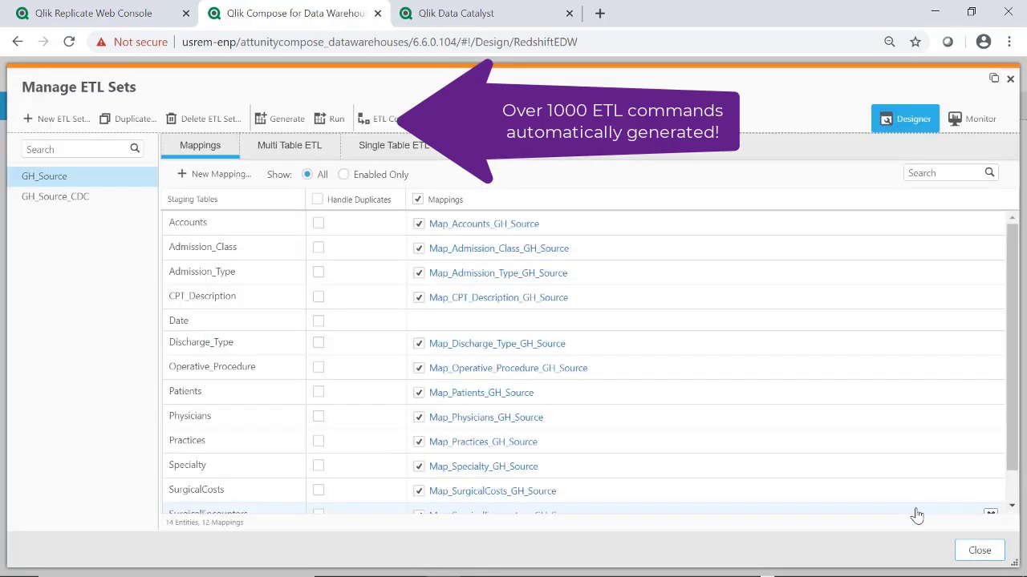
Run the GH_Source ETL set.
{"action": "left_click", "coordinate": [280, 119]}
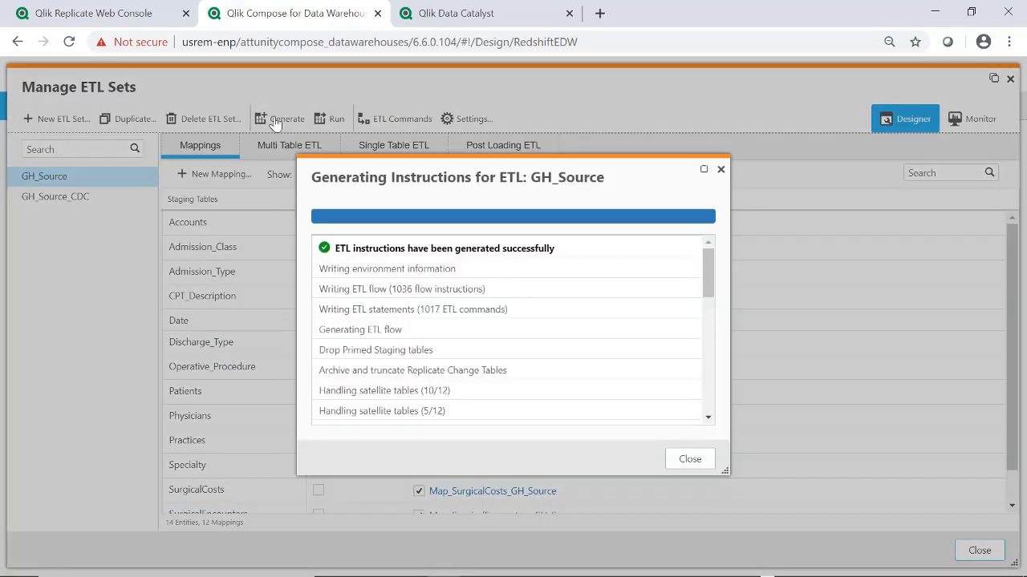
{"action": "key", "text": "Escape"}
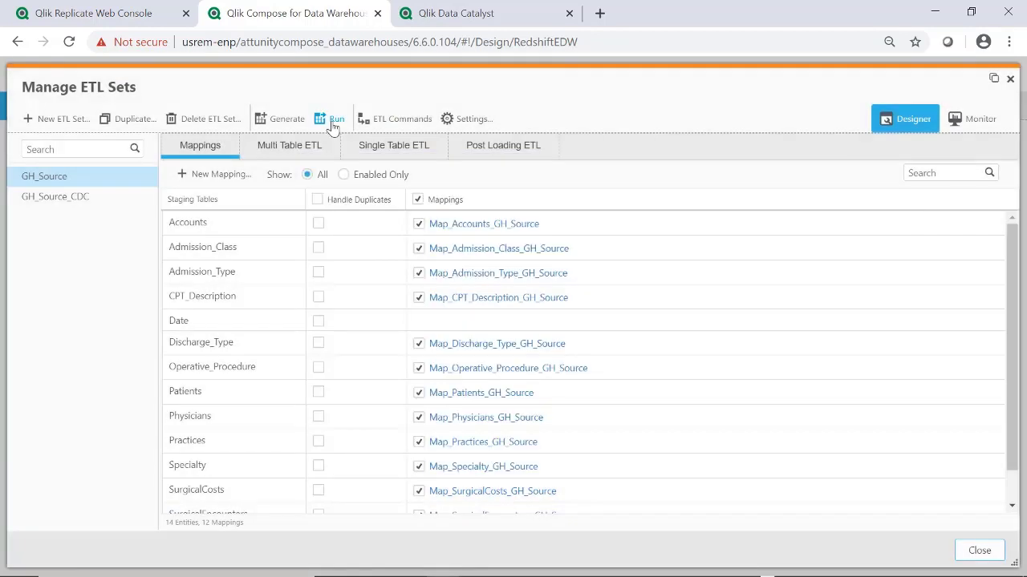
{"action": "left_click", "coordinate": [332, 119]}
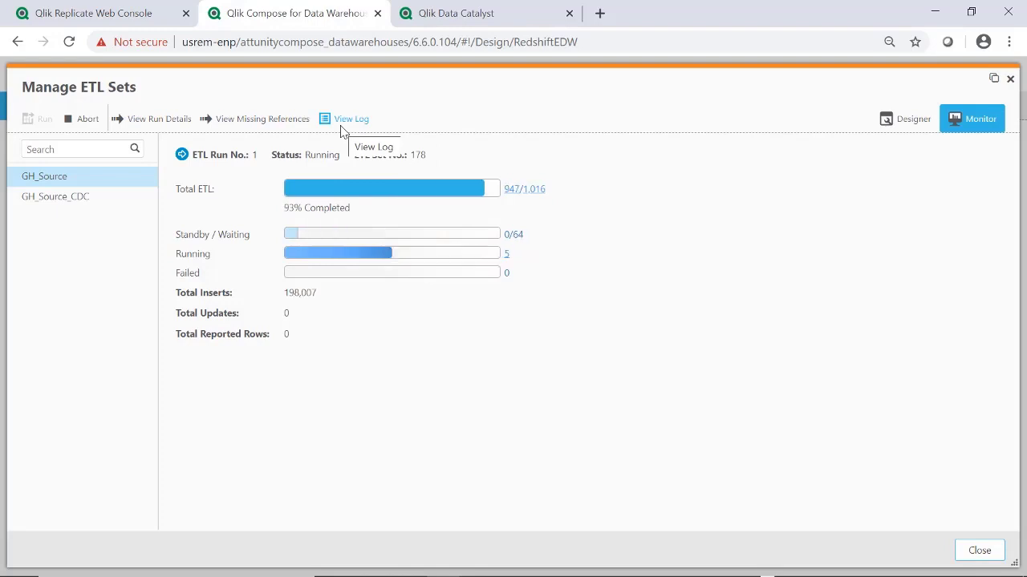
Create the SurgicalMart data mart with a transactional SurgicalMart star schema.
{"action": "left_click", "coordinate": [979, 550]}
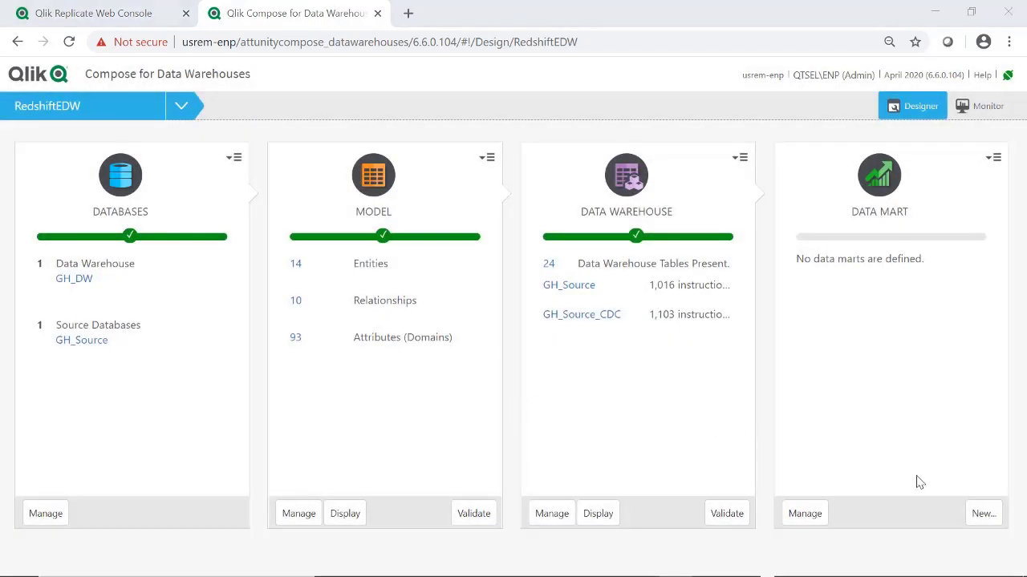
{"action": "left_click", "coordinate": [984, 513]}
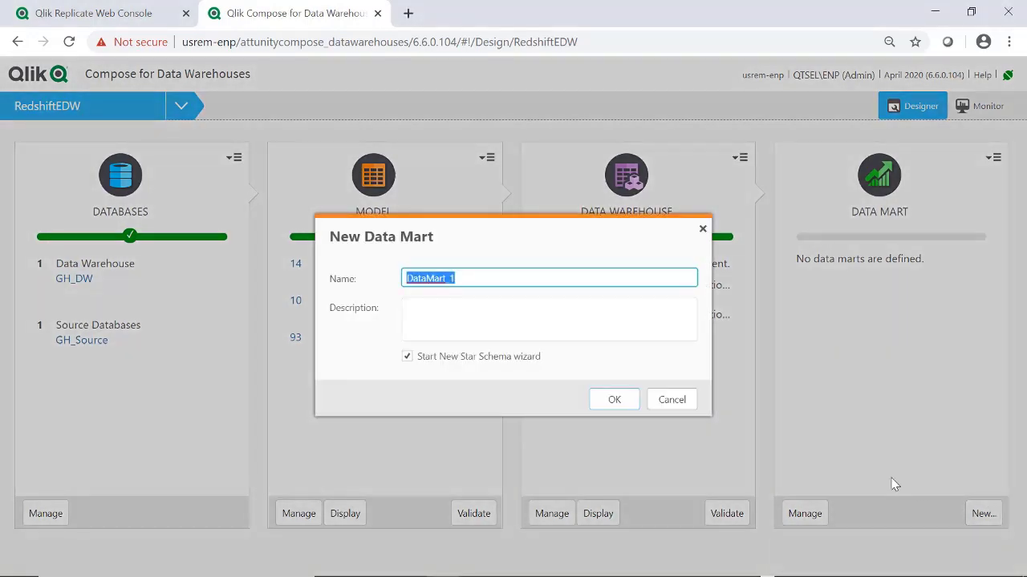
{"action": "type", "text": "Surgical"}
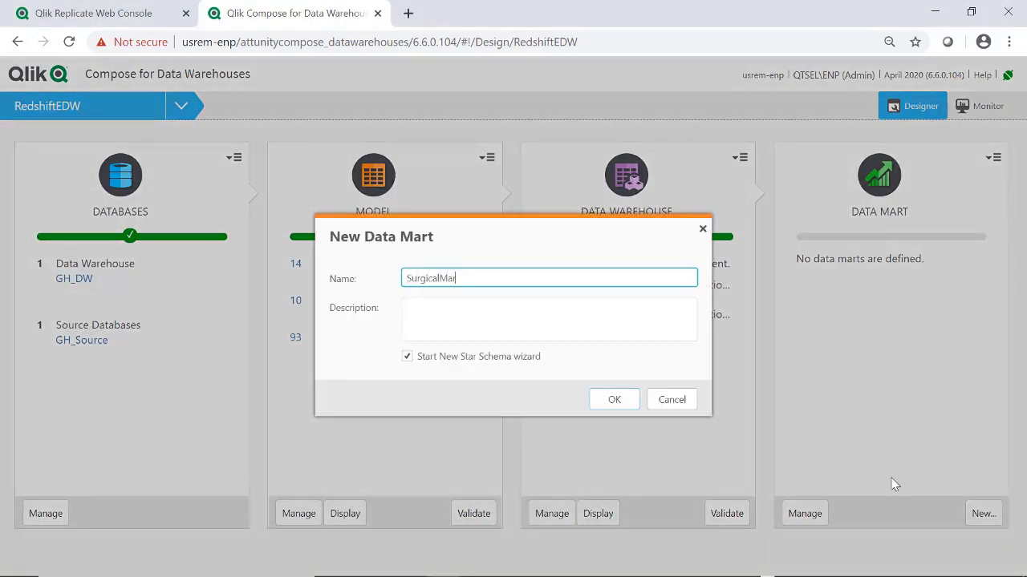
{"action": "left_click", "coordinate": [622, 404]}
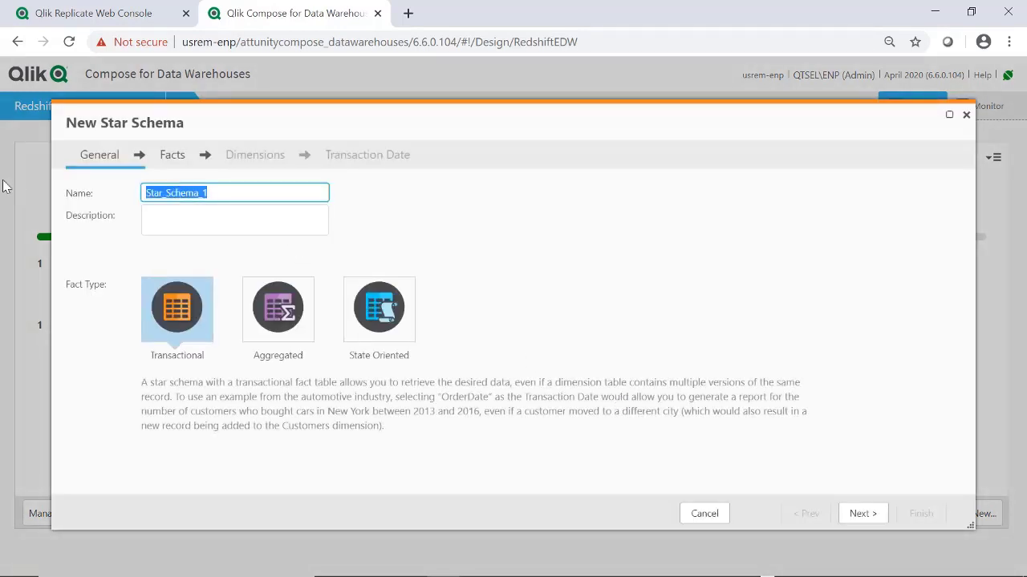
{"action": "type", "text": "SurgicalMart"}
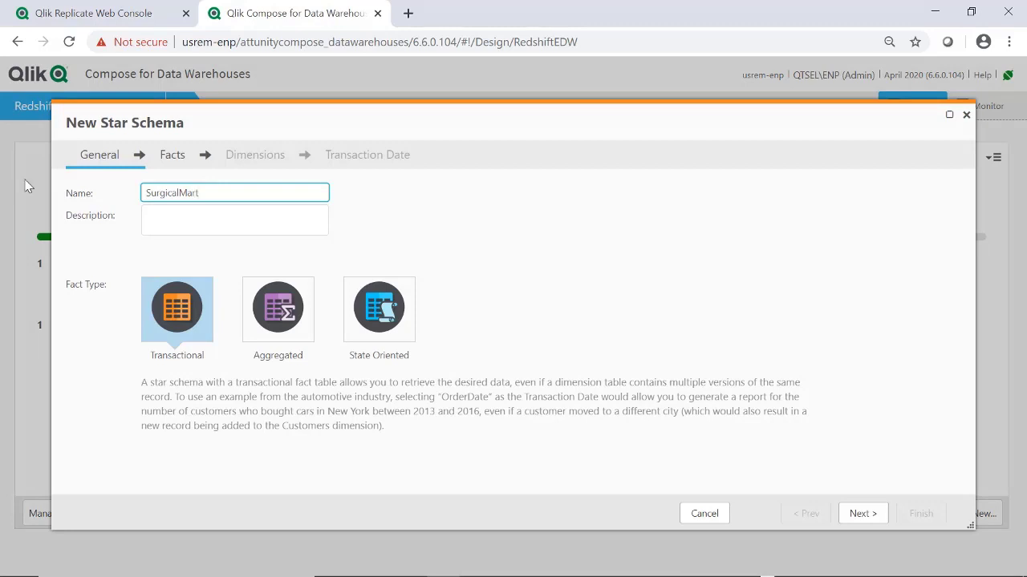
{"action": "left_click", "coordinate": [848, 513]}
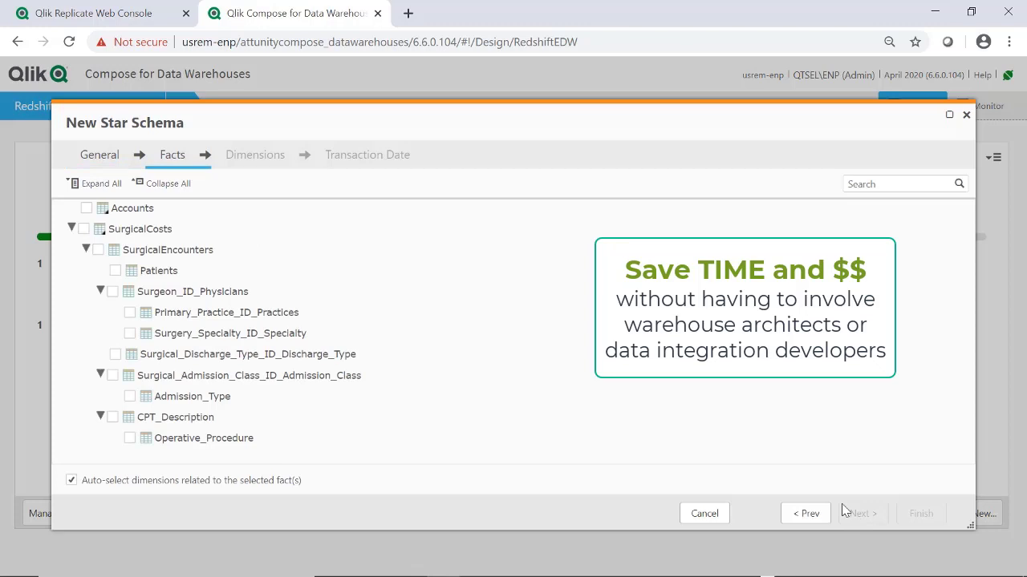
Choose SurgicalEncounters as the fact and add a Surgical_Admission_Date date dimension.
{"action": "left_click", "coordinate": [98, 252]}
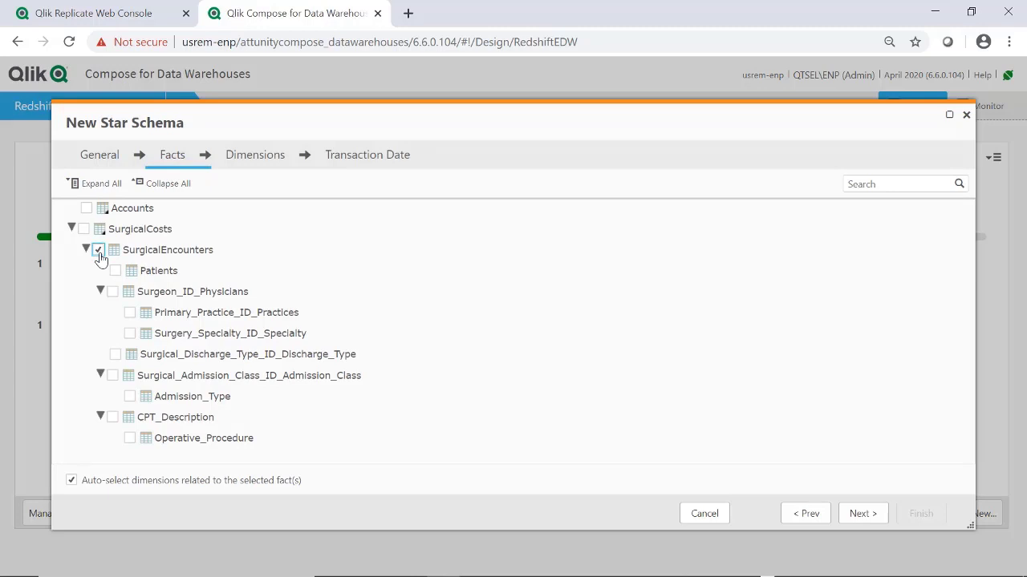
{"action": "left_click", "coordinate": [863, 514]}
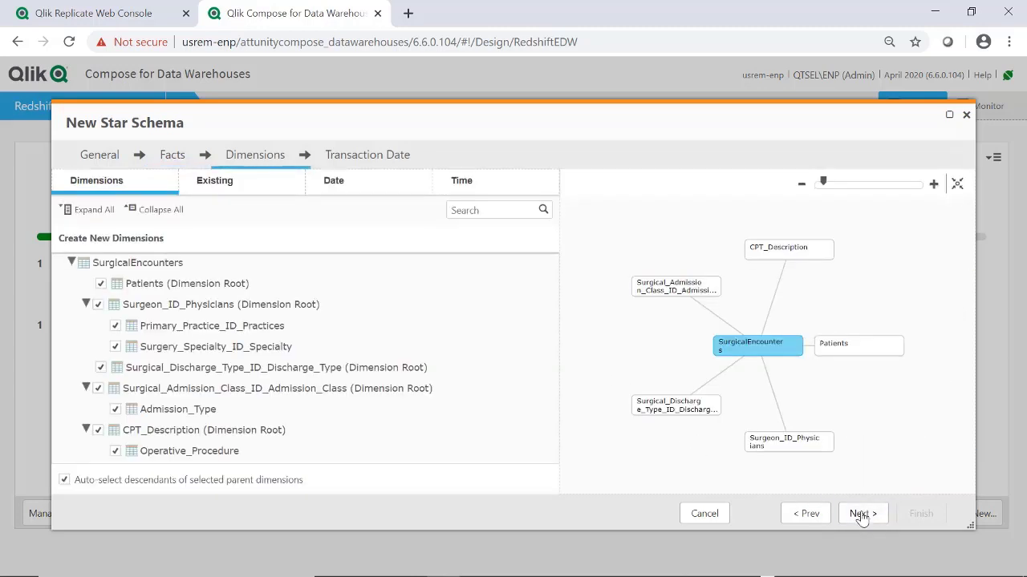
{"action": "left_click", "coordinate": [340, 197]}
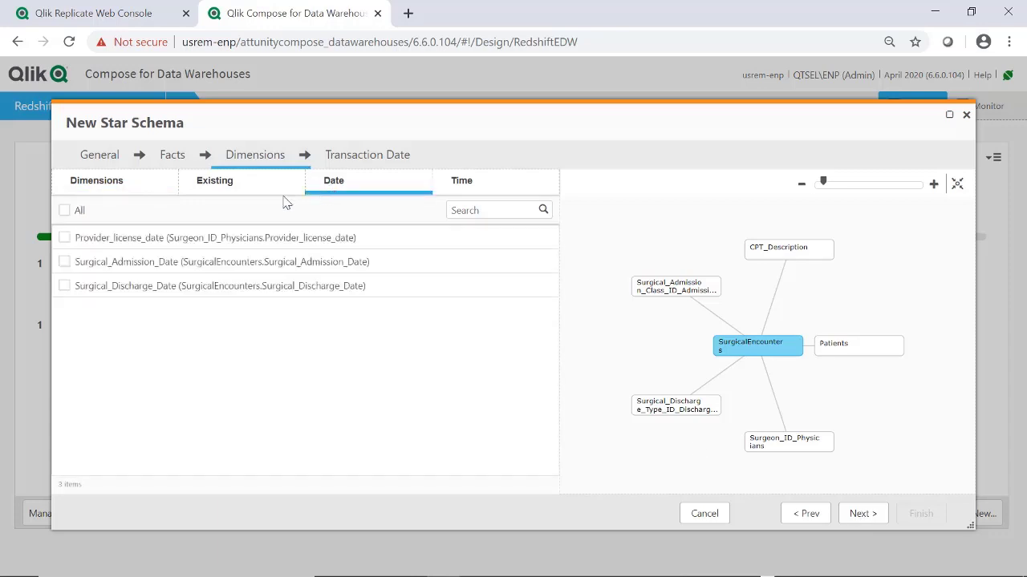
{"action": "left_click", "coordinate": [99, 260]}
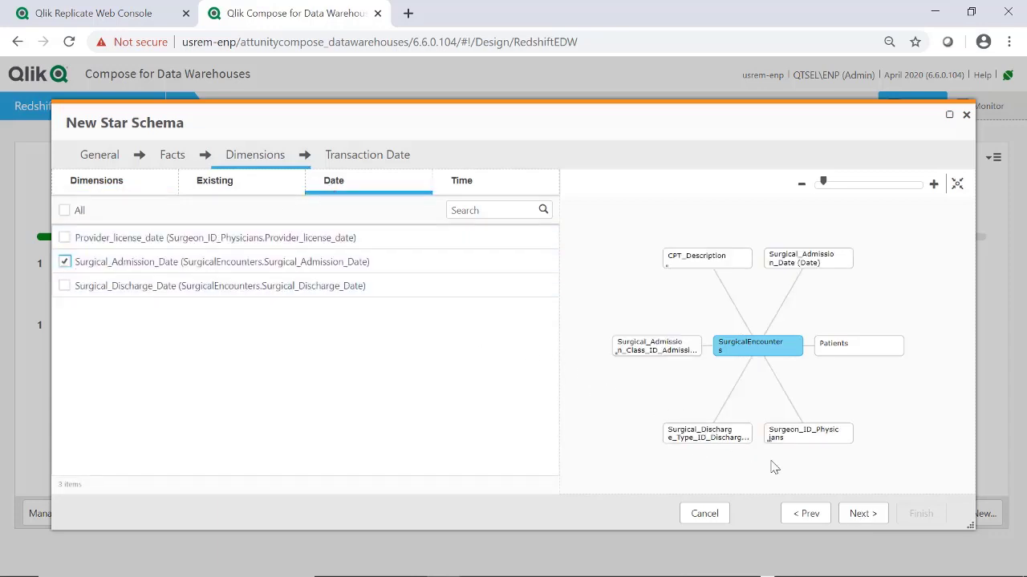
Use Surgical_Admission_Date as the transaction date and finish the star schema.
{"action": "left_click", "coordinate": [873, 521]}
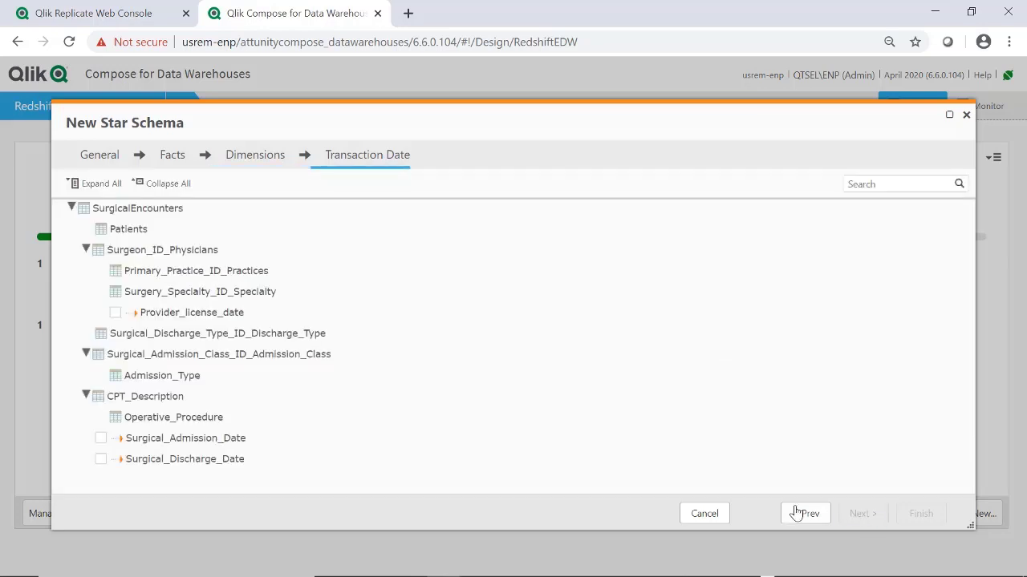
{"action": "left_click", "coordinate": [101, 438]}
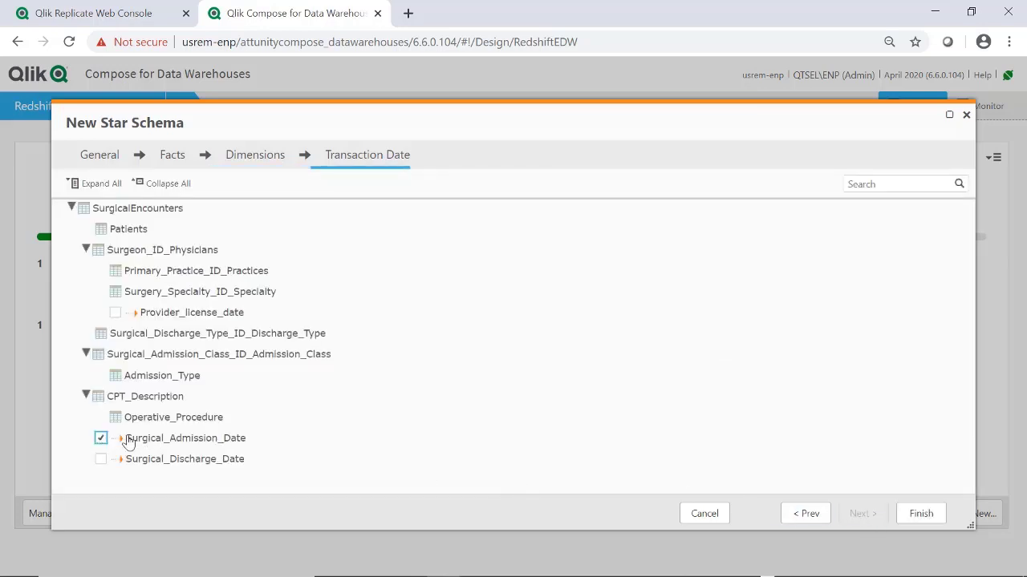
{"action": "left_click", "coordinate": [917, 515]}
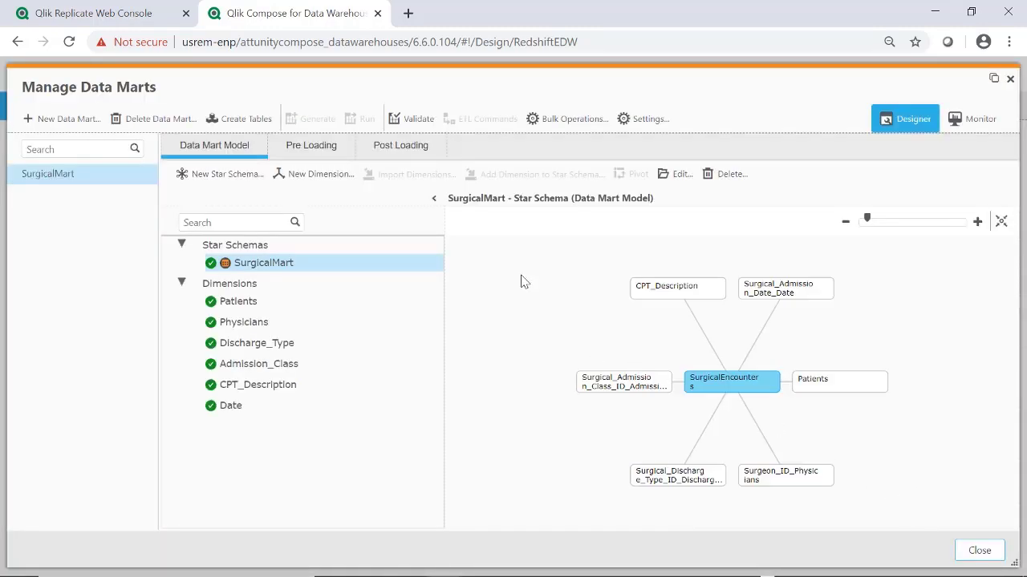
Add a new LengthOfStay attribute of type Bigint to the SurgicalMart star schema.
{"action": "left_click", "coordinate": [666, 174]}
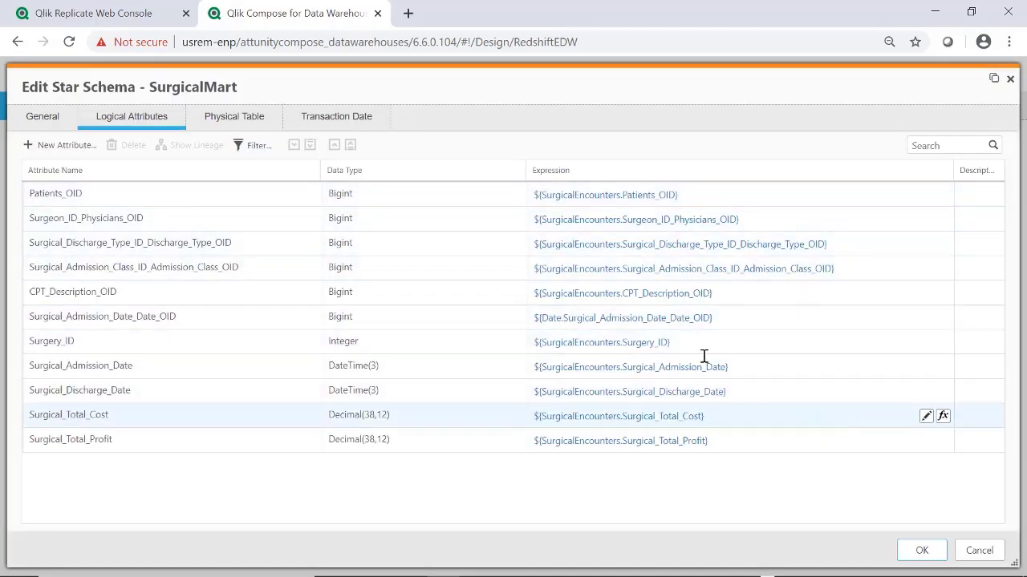
{"action": "left_click", "coordinate": [60, 147]}
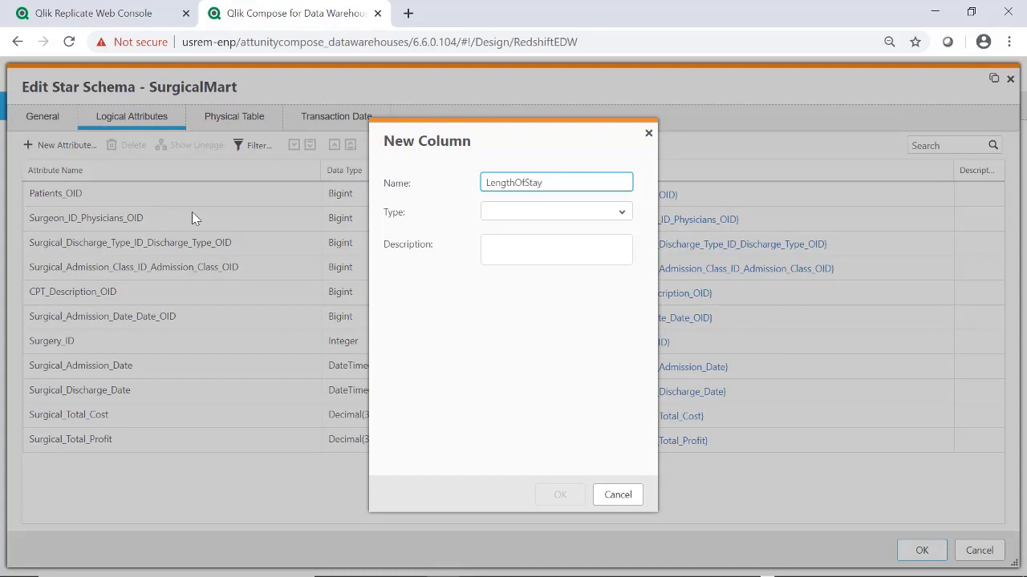
{"action": "type", "text": "LengthOfStay"}
{"action": "left_click", "coordinate": [615, 213]}
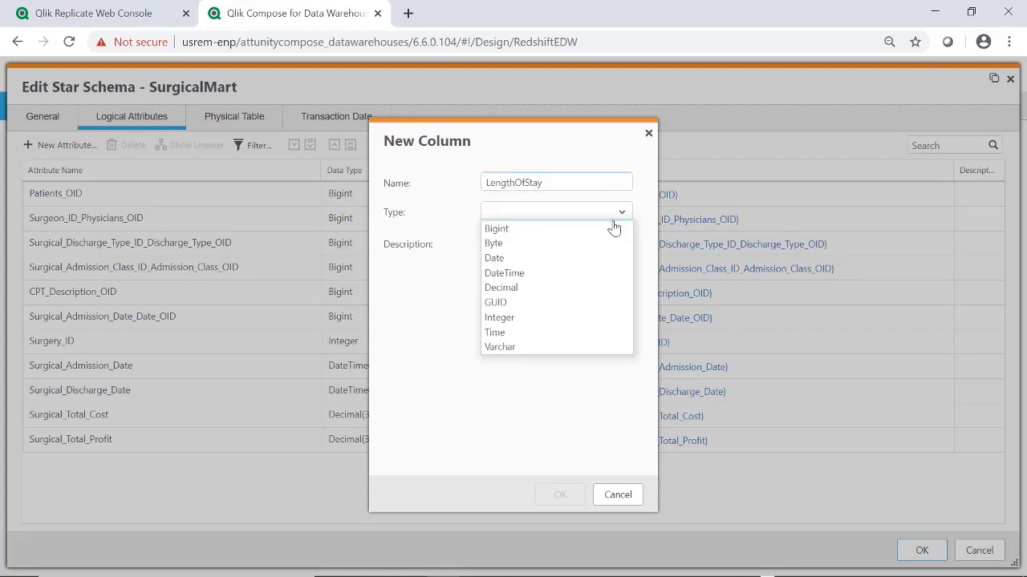
{"action": "left_click", "coordinate": [613, 228]}
{"action": "left_click", "coordinate": [559, 499]}
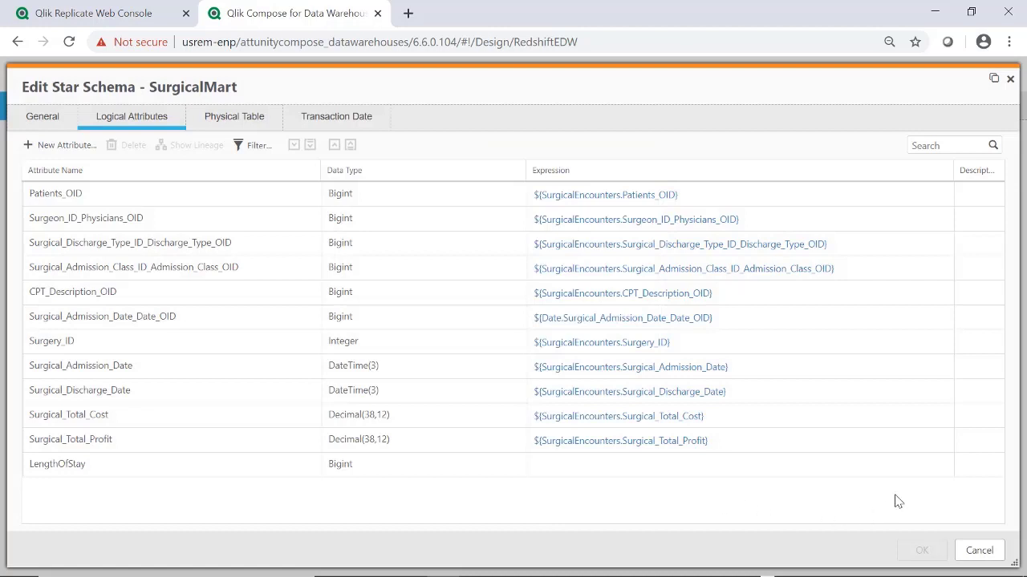
Give LengthOfStay the pasted DATEDIFF admission-to-discharge expression, parse it, and save the schema.
{"action": "left_click", "coordinate": [940, 470]}
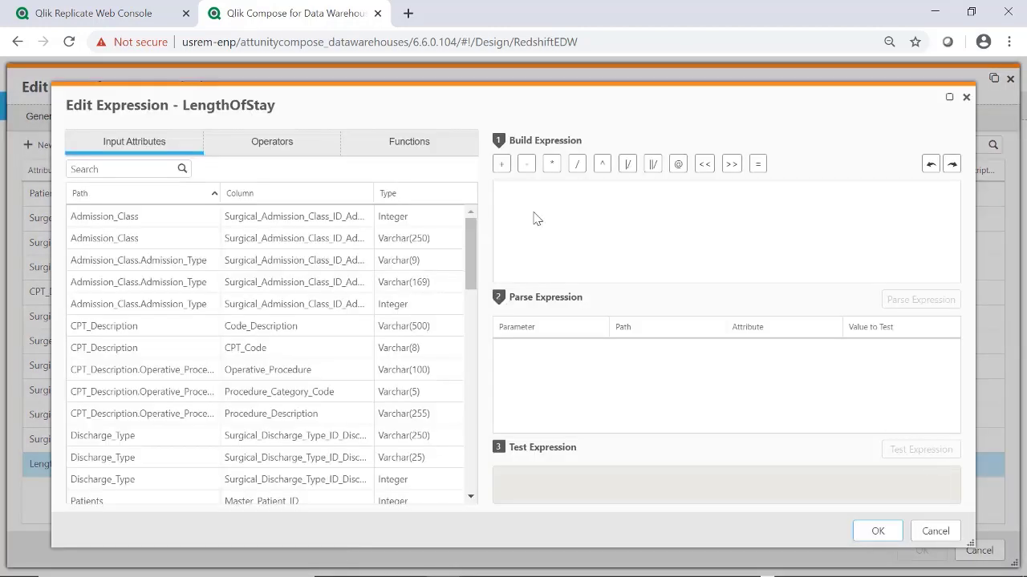
{"action": "key", "text": "ctrl+v"}
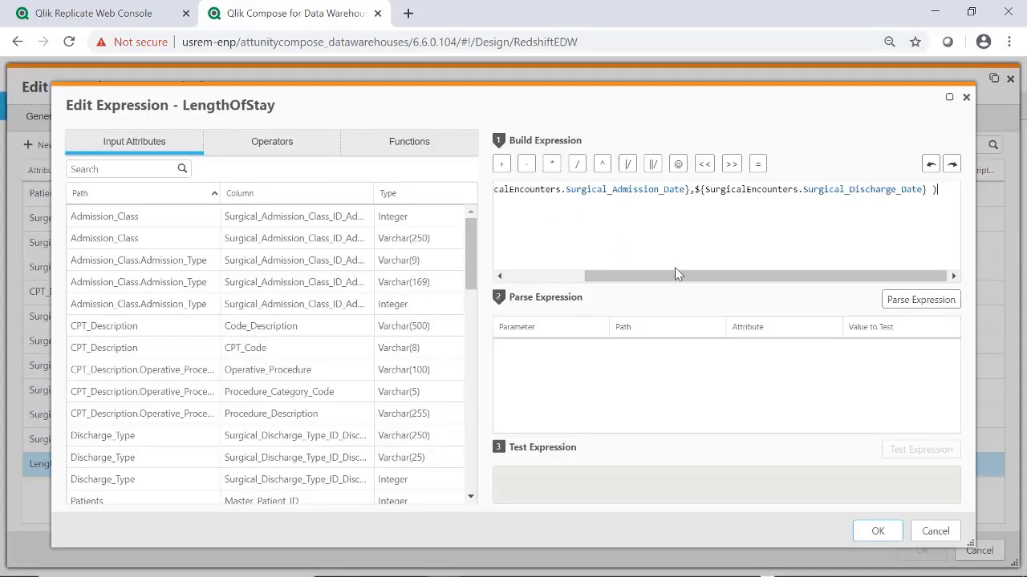
{"action": "left_click_drag", "start_coordinate": [674, 275], "coordinate": [595, 275]}
{"action": "left_click", "coordinate": [926, 305]}
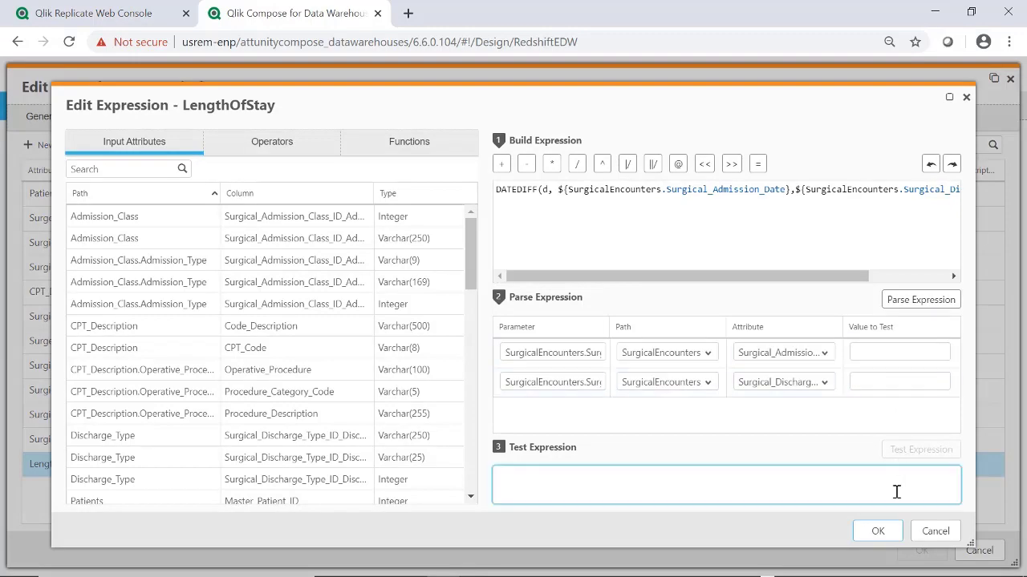
{"action": "left_click", "coordinate": [878, 532]}
{"action": "left_click", "coordinate": [922, 552]}
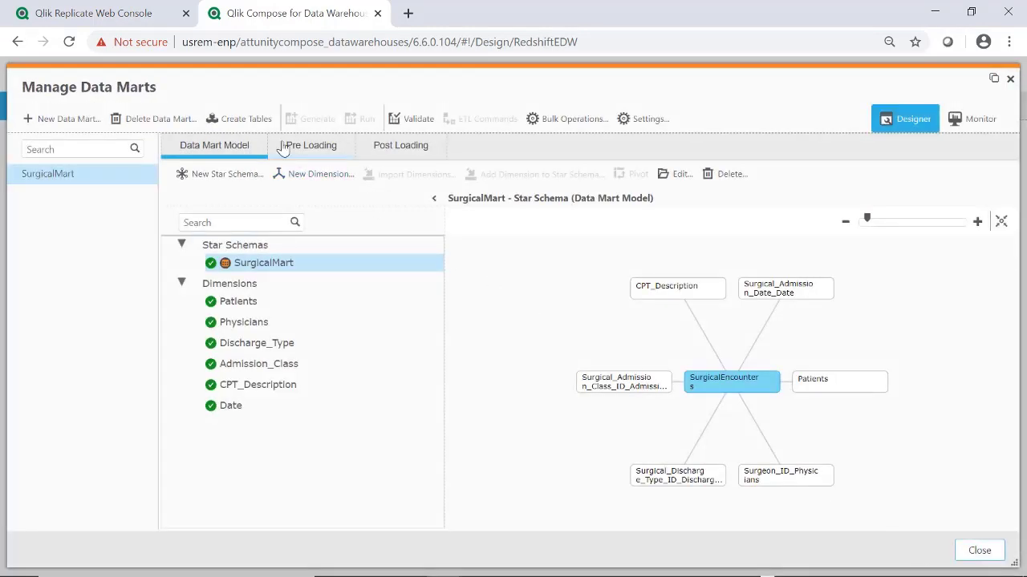
Create the SurgicalMart tables, generate its ETL instructions, and start the data mart load run.
{"action": "left_click", "coordinate": [260, 120]}
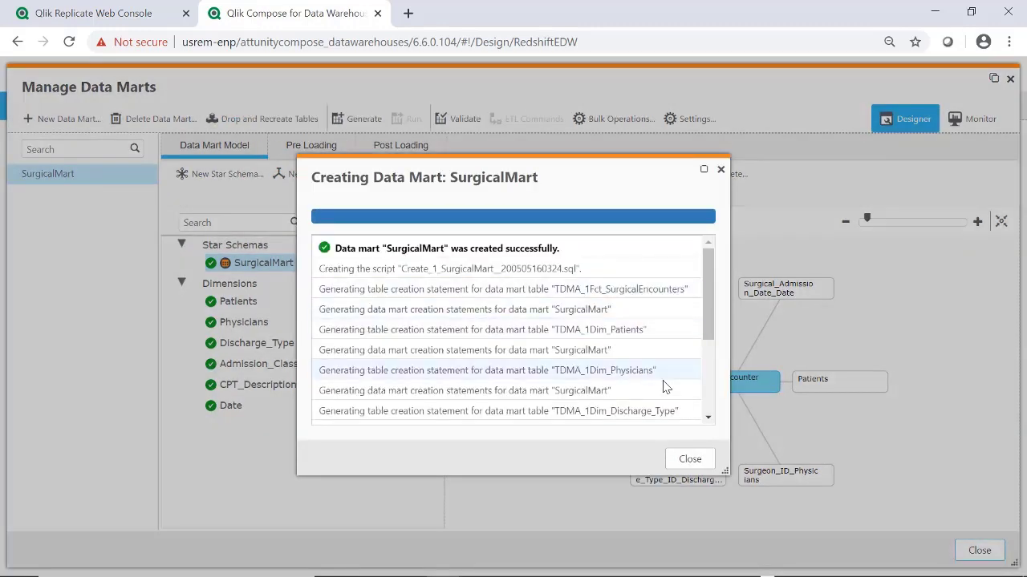
{"action": "left_click", "coordinate": [690, 458]}
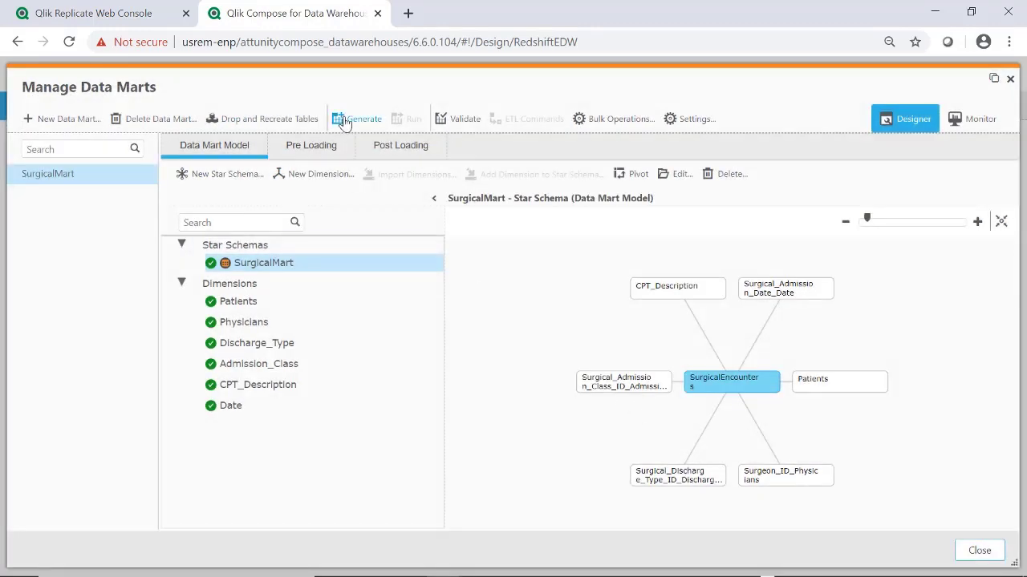
{"action": "left_click", "coordinate": [343, 120]}
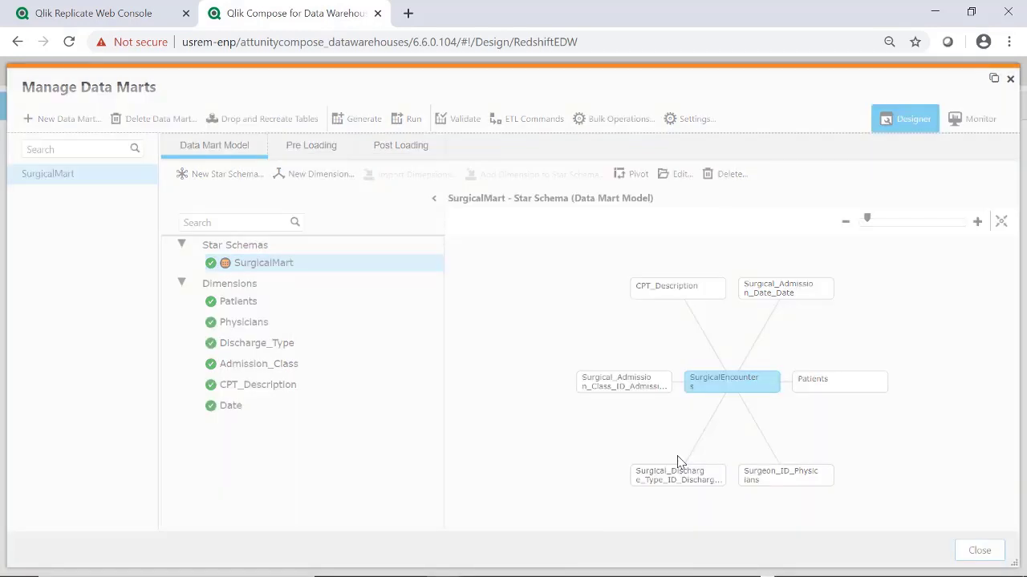
{"action": "left_click", "coordinate": [680, 459]}
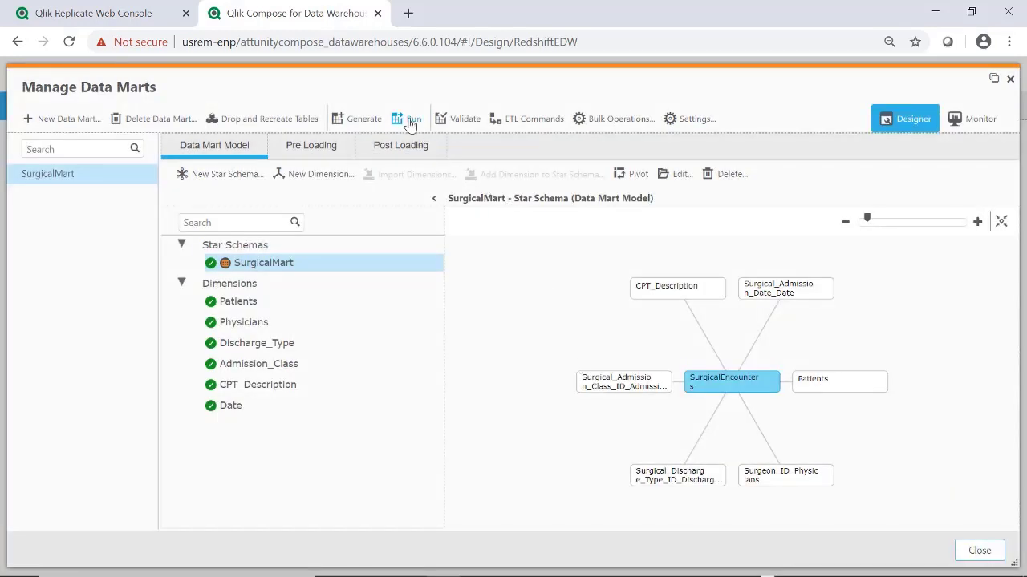
{"action": "left_click", "coordinate": [408, 120]}
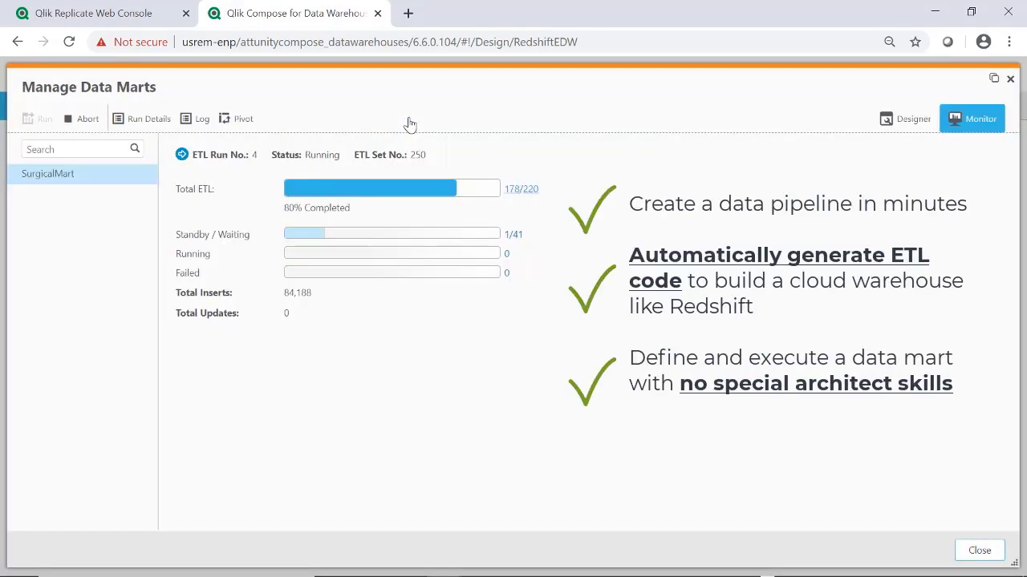